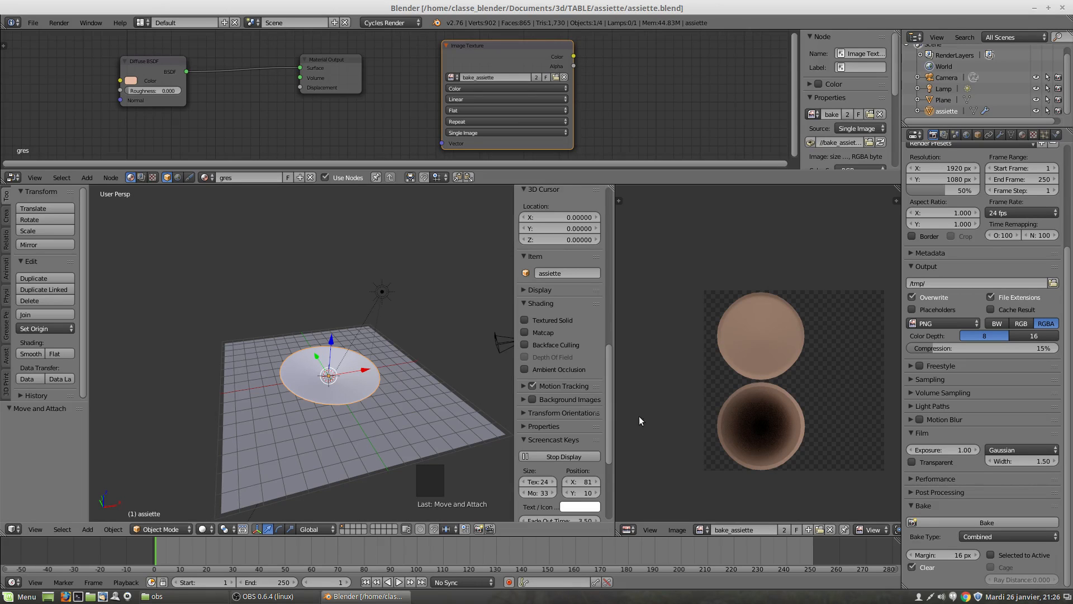
Create a new blank image named "ao", 1024 x 1024 px with alpha, for the occlusion bake
{"action": "left_click", "coordinate": [681, 529]}
{"action": "left_click", "coordinate": [686, 518]}
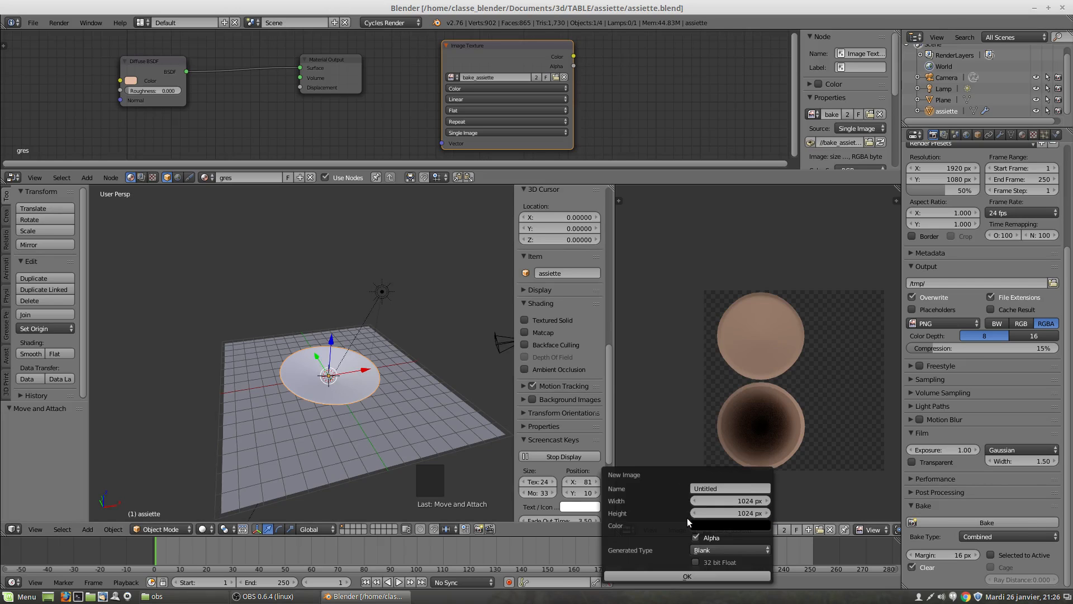
{"action": "left_click", "coordinate": [700, 486]}
{"action": "type", "text": "ao"}
{"action": "key", "text": "Return"}
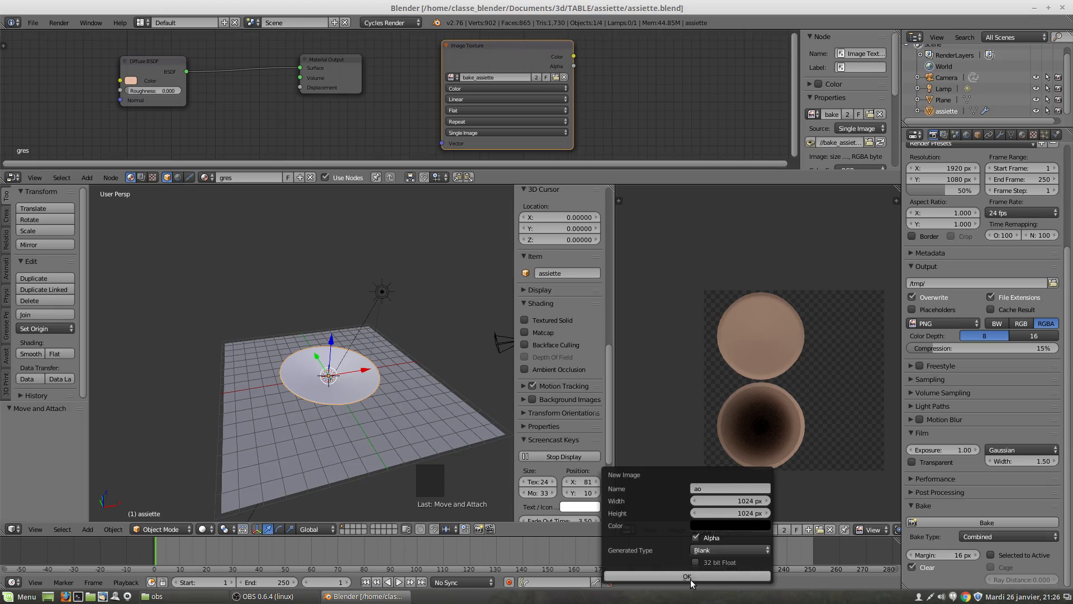
{"action": "left_click", "coordinate": [690, 578]}
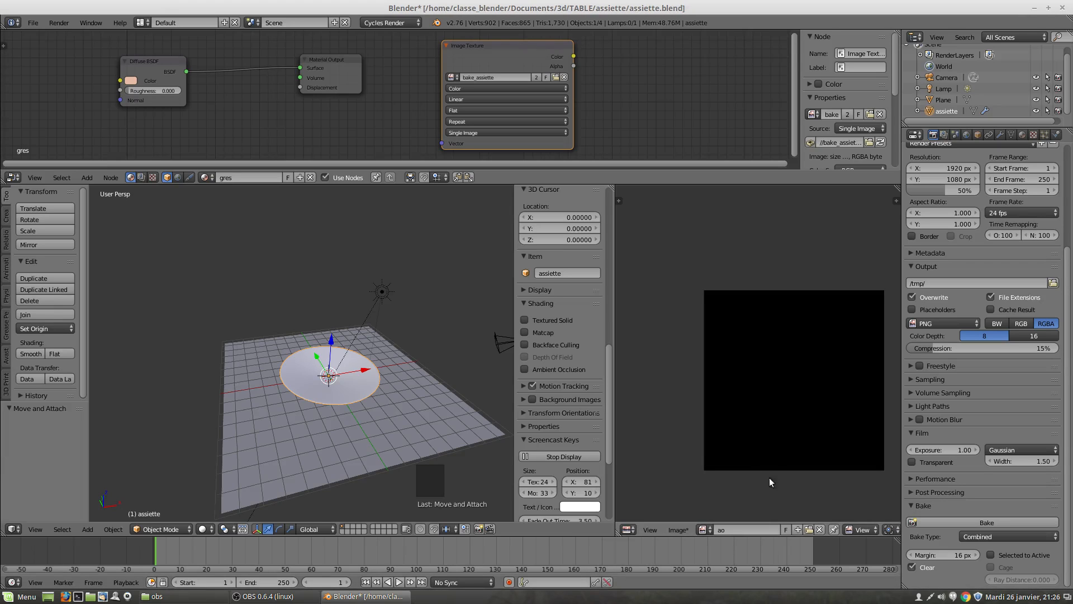
{"action": "middle_click_drag", "start_coordinate": [769, 482], "coordinate": [764, 415]}
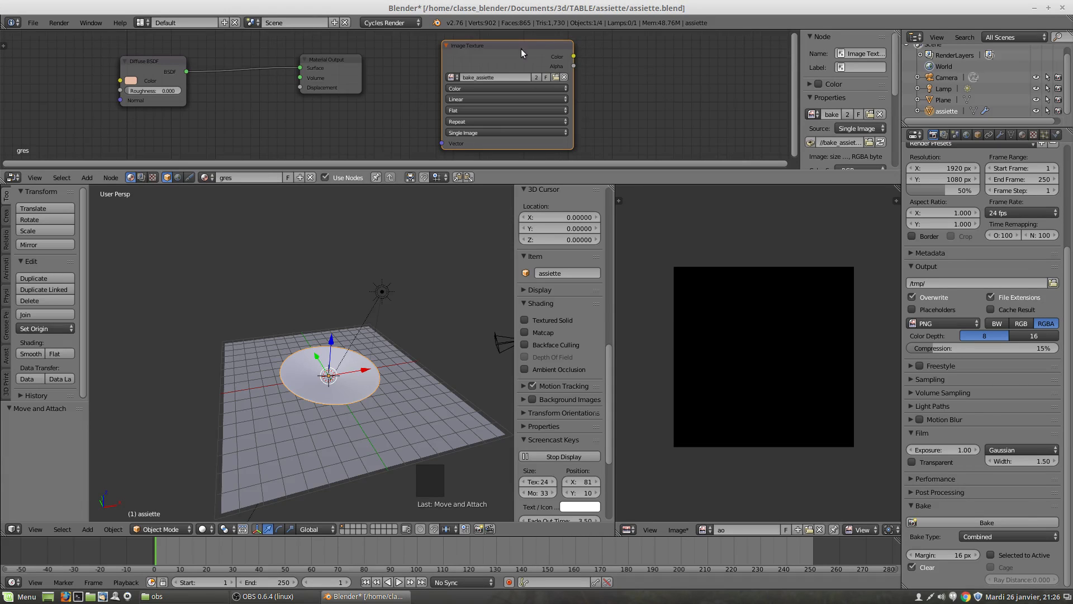
Duplicate the bake_assiette Image Texture node, place the copy beside it and assign the ao image to the copy
{"action": "left_click_drag", "start_coordinate": [498, 54], "coordinate": [477, 45]}
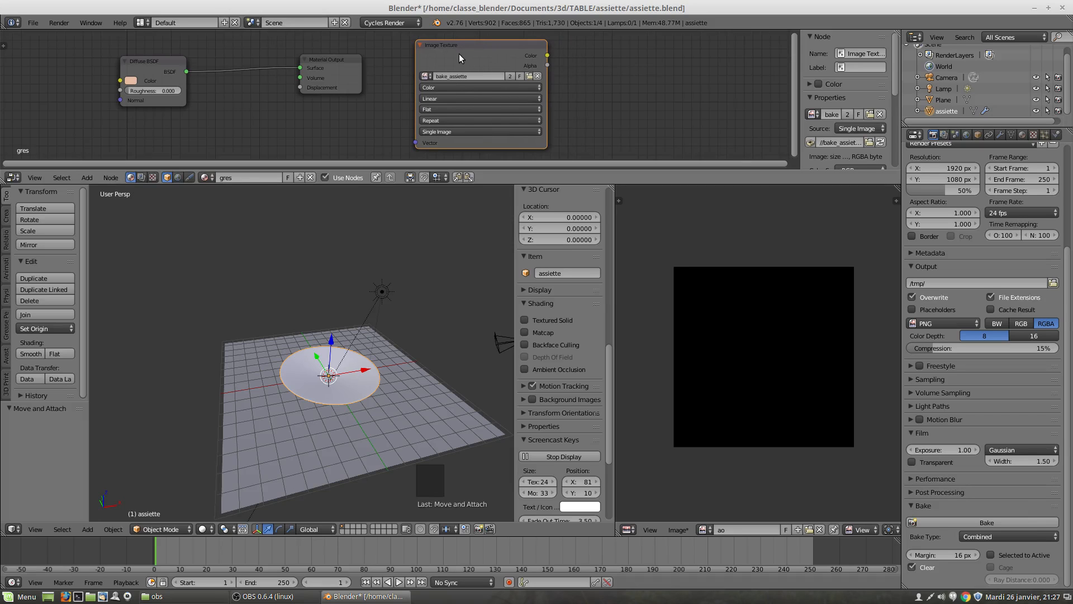
{"action": "key", "text": "shift+d"}
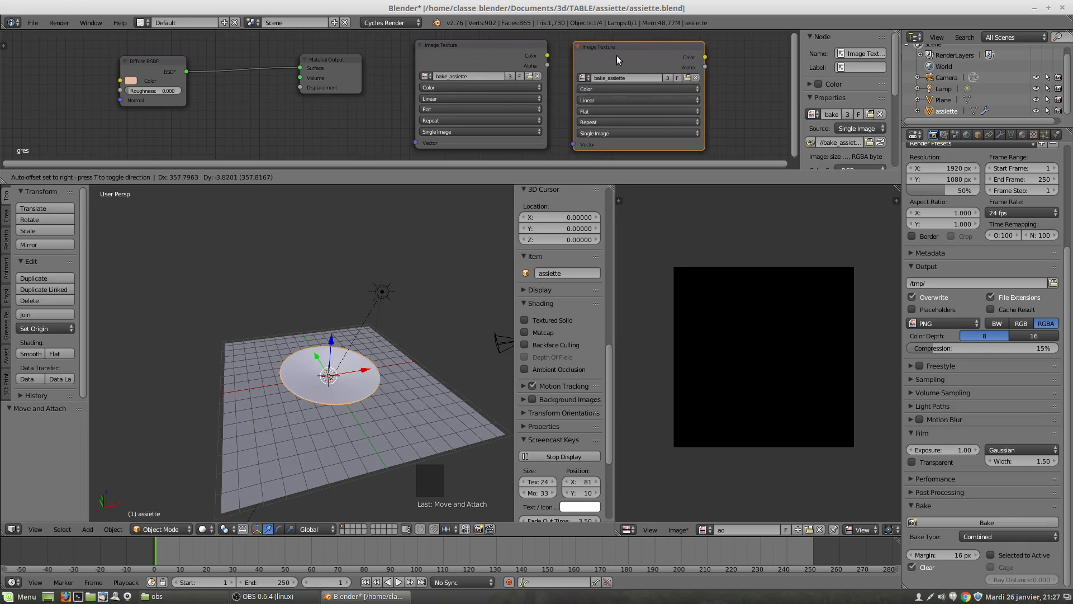
{"action": "left_click", "coordinate": [615, 55]}
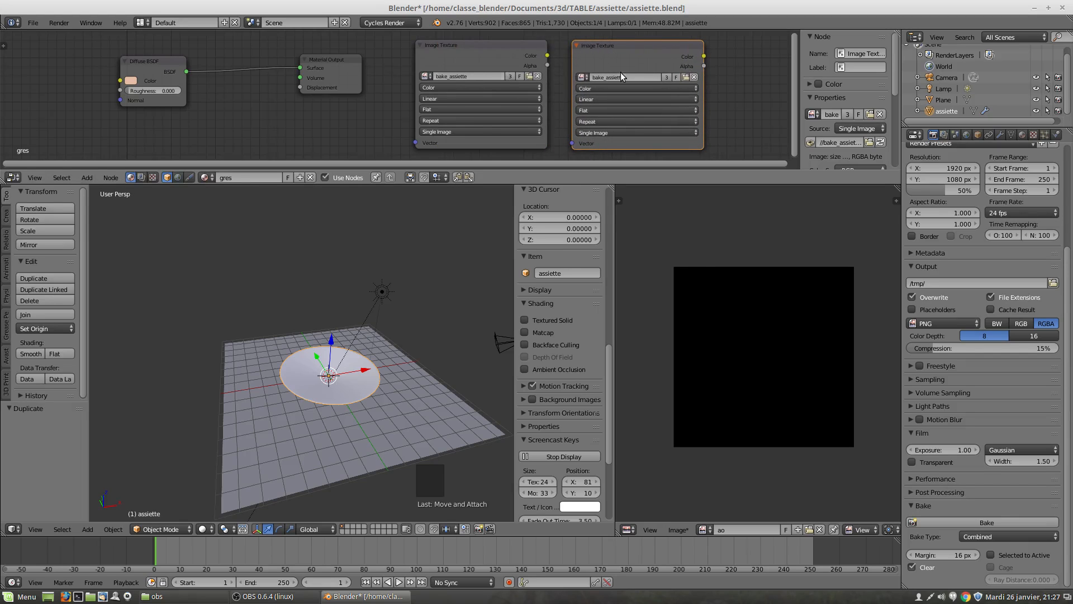
{"action": "left_click", "coordinate": [582, 77]}
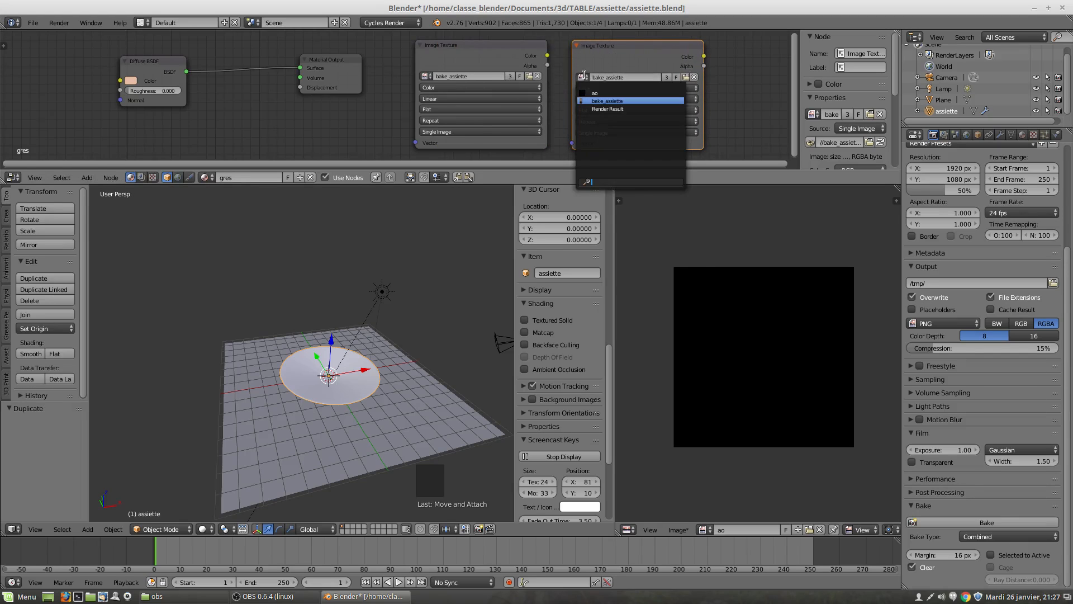
{"action": "left_click", "coordinate": [584, 92]}
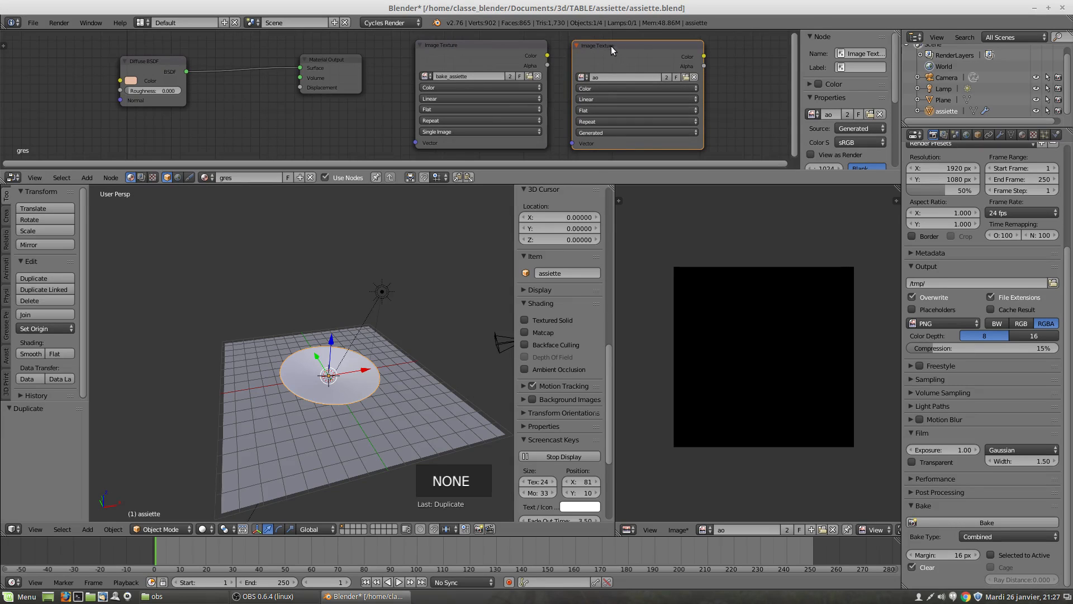
{"action": "left_click_drag", "start_coordinate": [616, 54], "coordinate": [603, 49]}
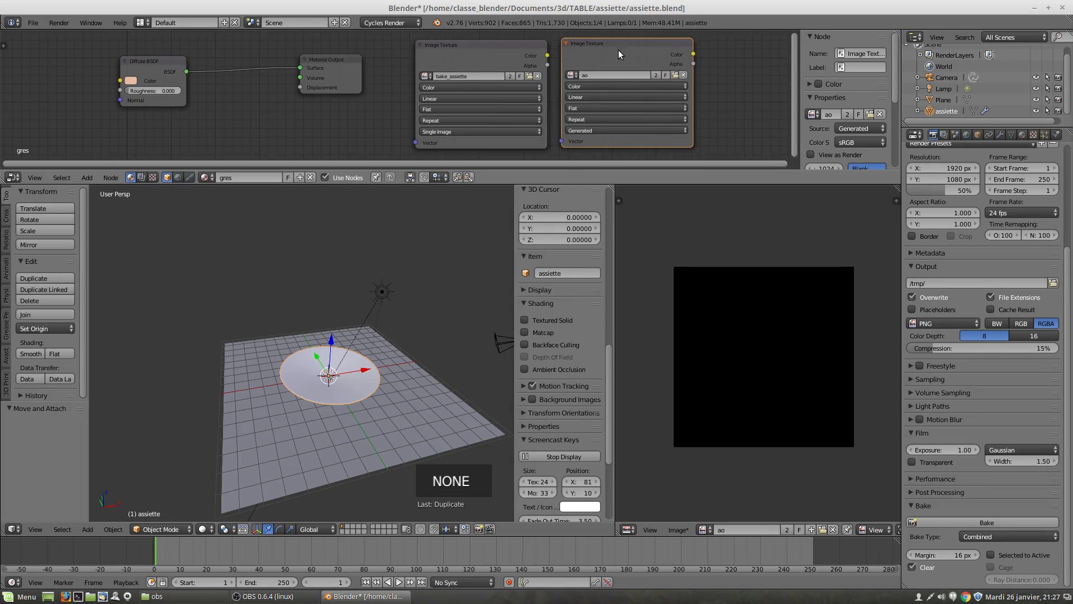
With the ao texture node active, set the bake type to Ambient Occlusion and bake the plate
{"action": "left_click", "coordinate": [504, 48]}
{"action": "left_click", "coordinate": [612, 52]}
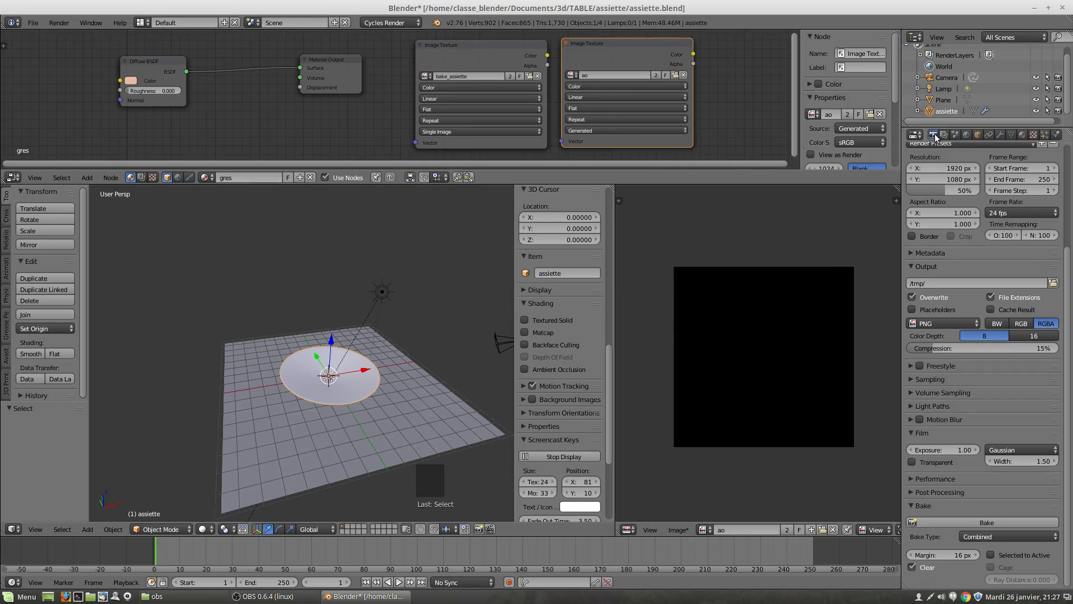
{"action": "left_click", "coordinate": [994, 537]}
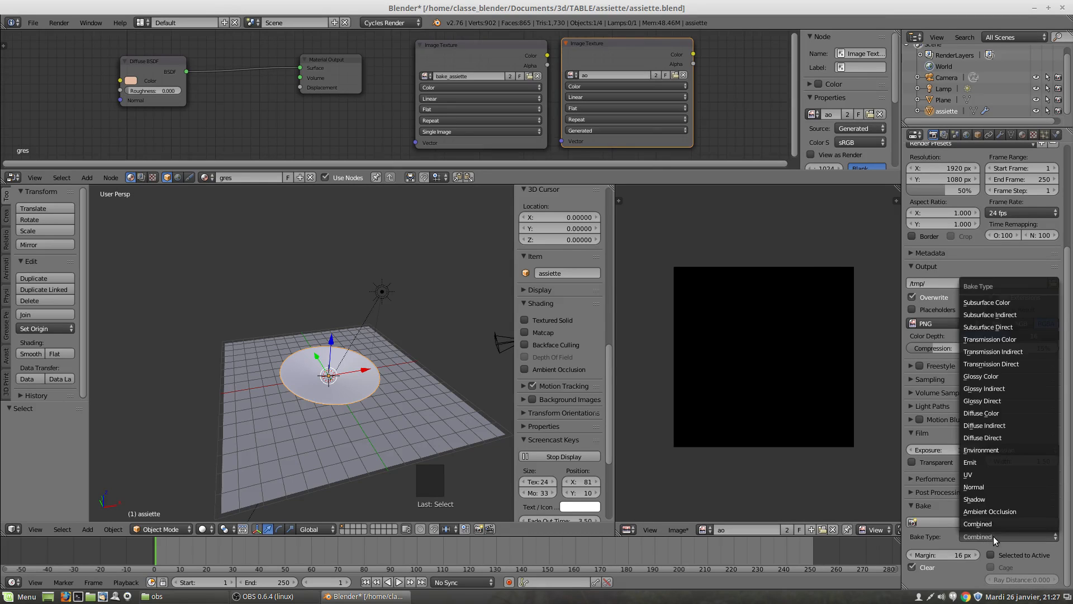
{"action": "left_click", "coordinate": [1013, 513]}
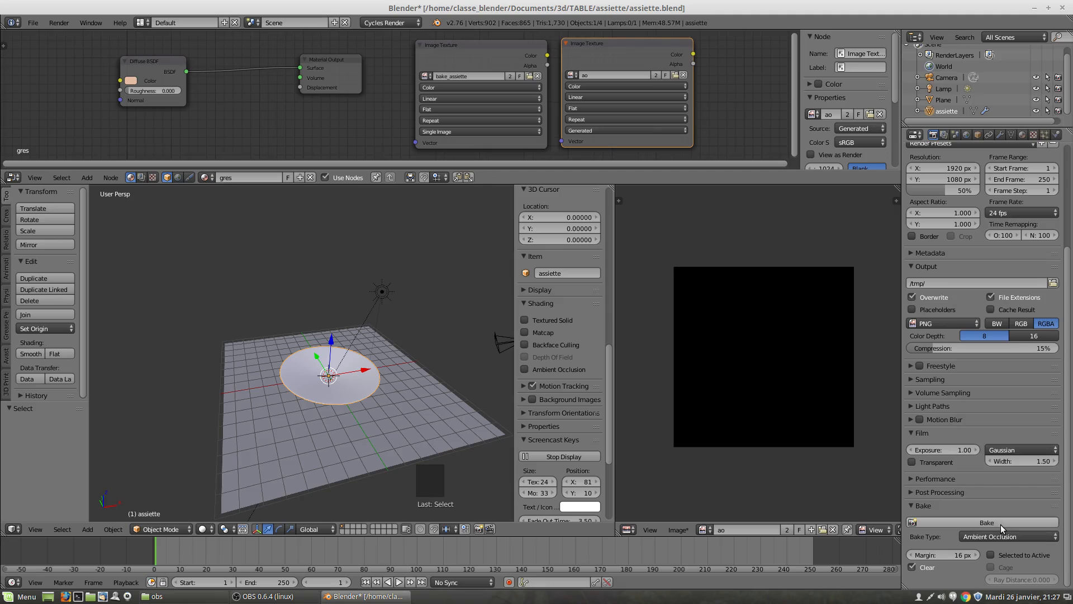
{"action": "left_click", "coordinate": [1000, 524]}
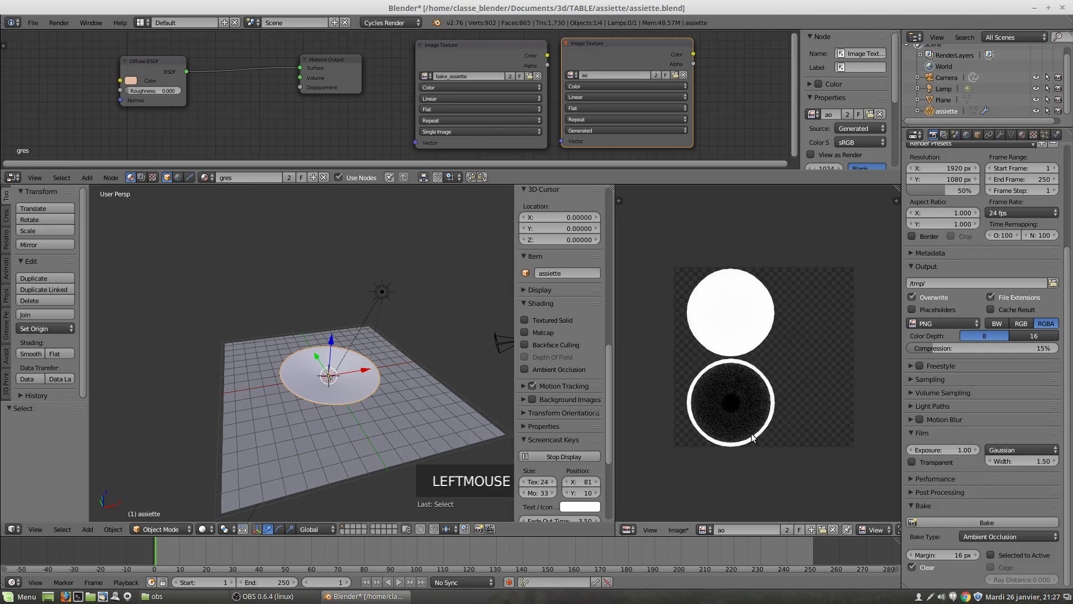
Save the baked occlusion image as ao.png in the assiette folder
{"action": "left_click", "coordinate": [678, 530]}
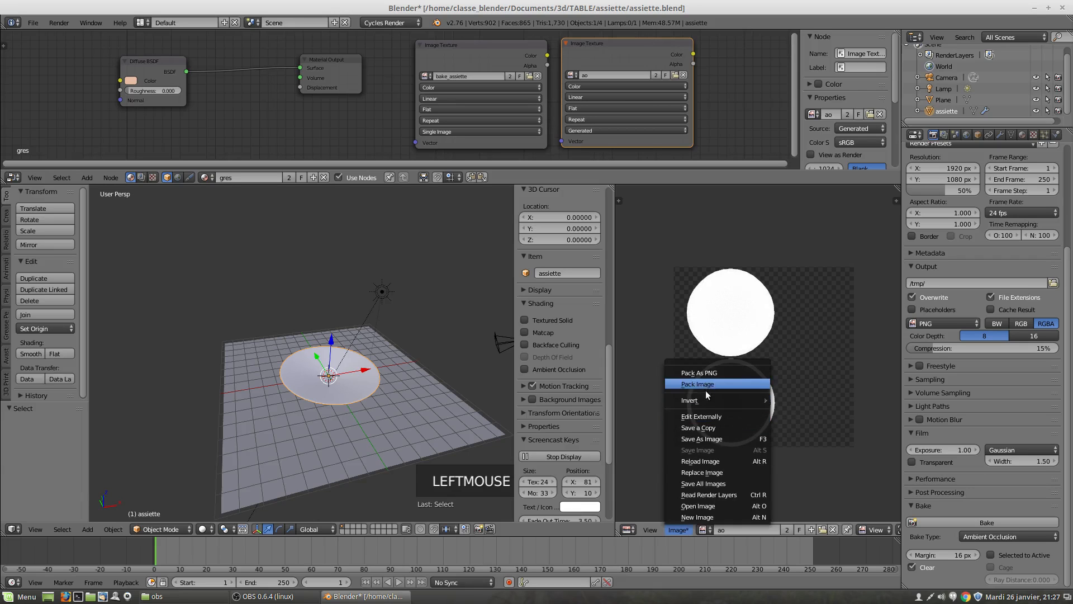
{"action": "left_click", "coordinate": [712, 439]}
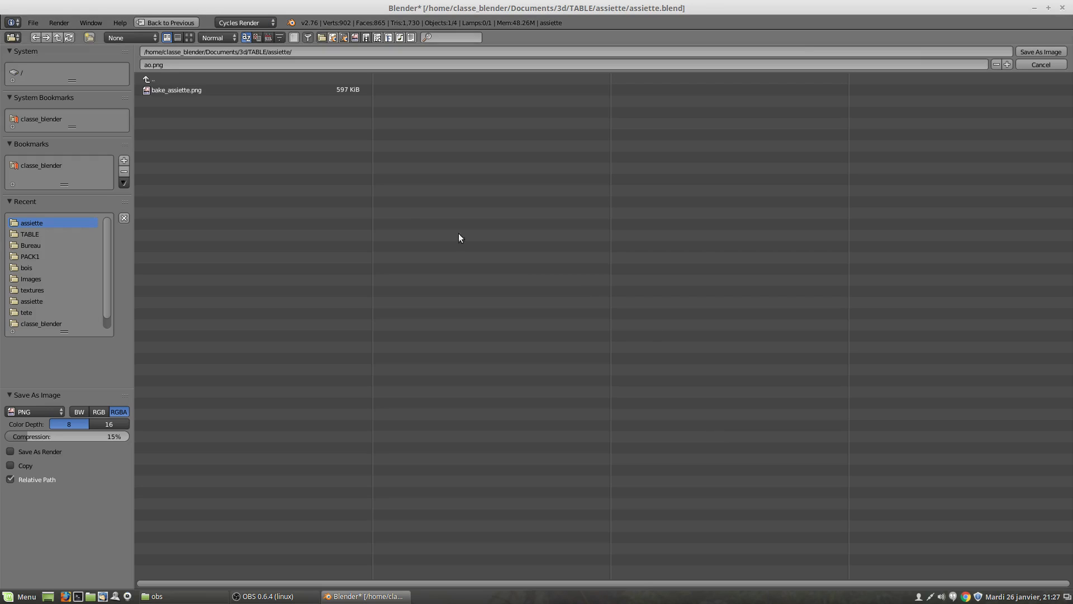
{"action": "left_click", "coordinate": [1027, 51]}
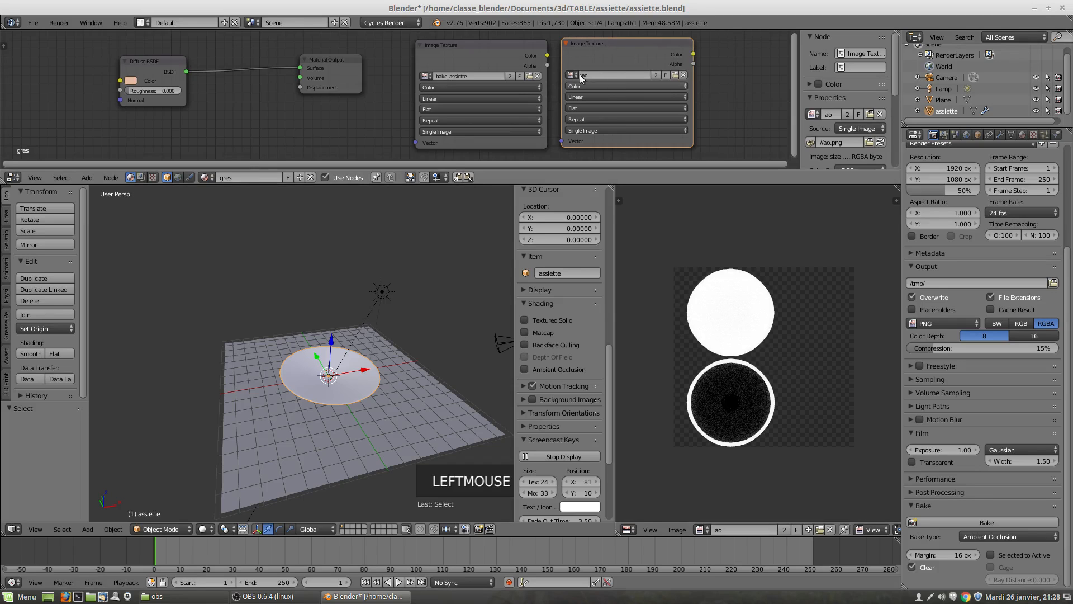
{"action": "left_click", "coordinate": [474, 46]}
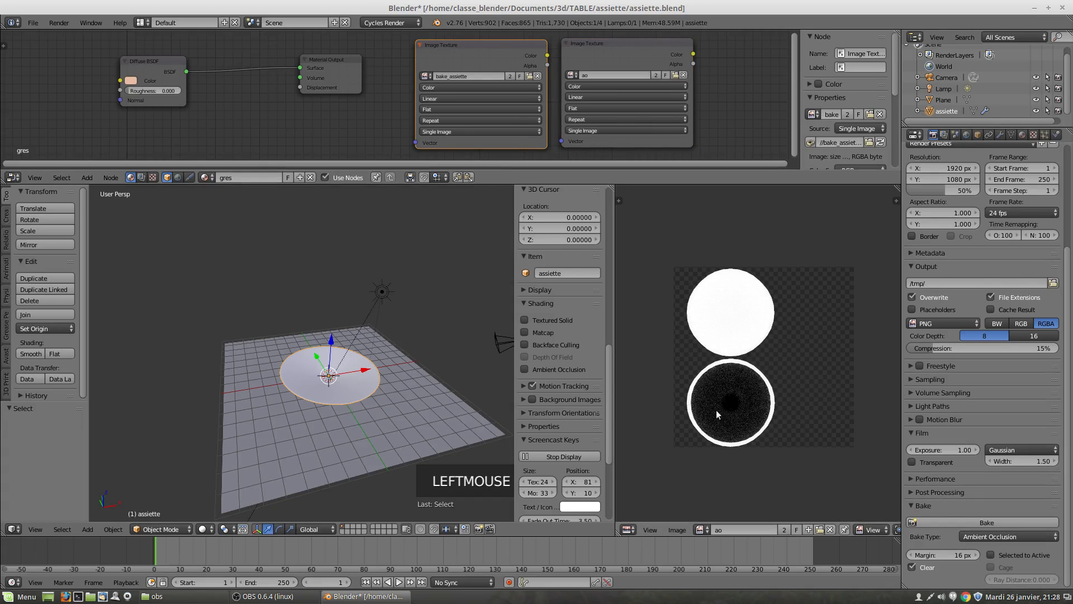
{"action": "left_click", "coordinate": [707, 530]}
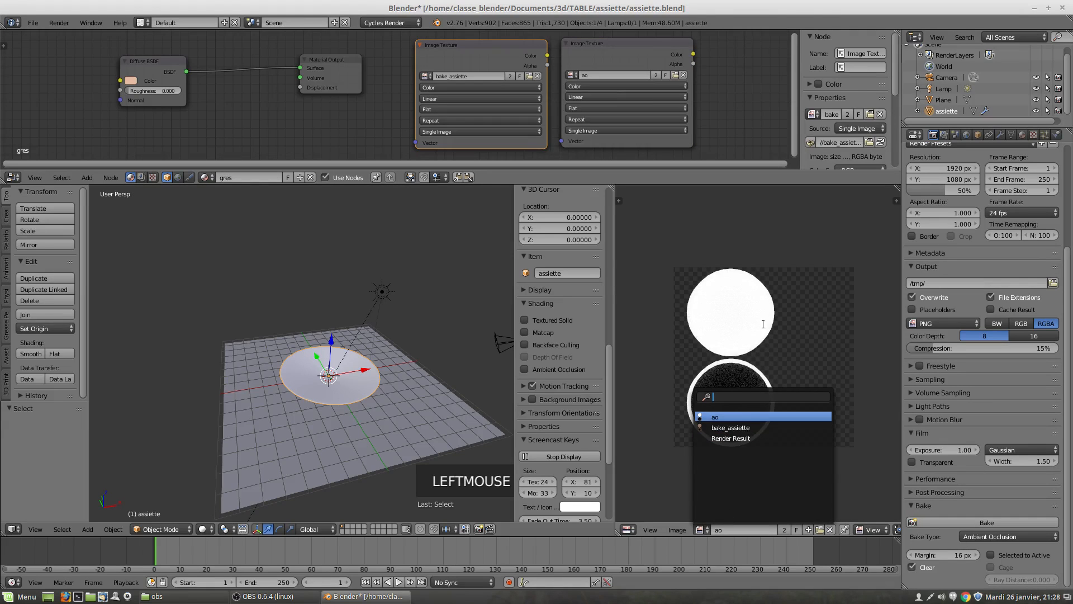
{"action": "left_click", "coordinate": [663, 289]}
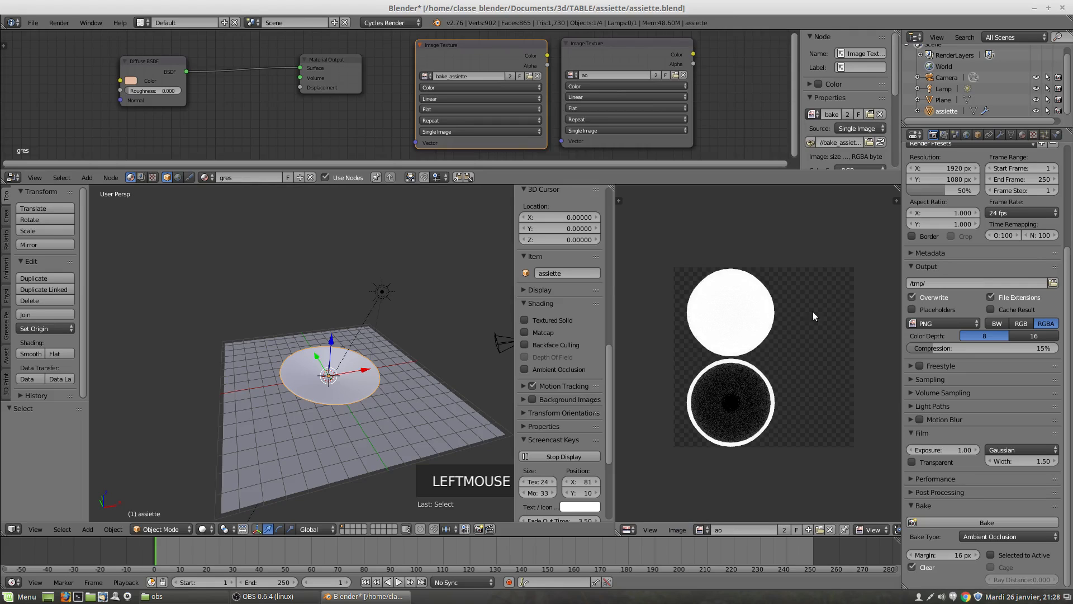
{"action": "left_click", "coordinate": [628, 48]}
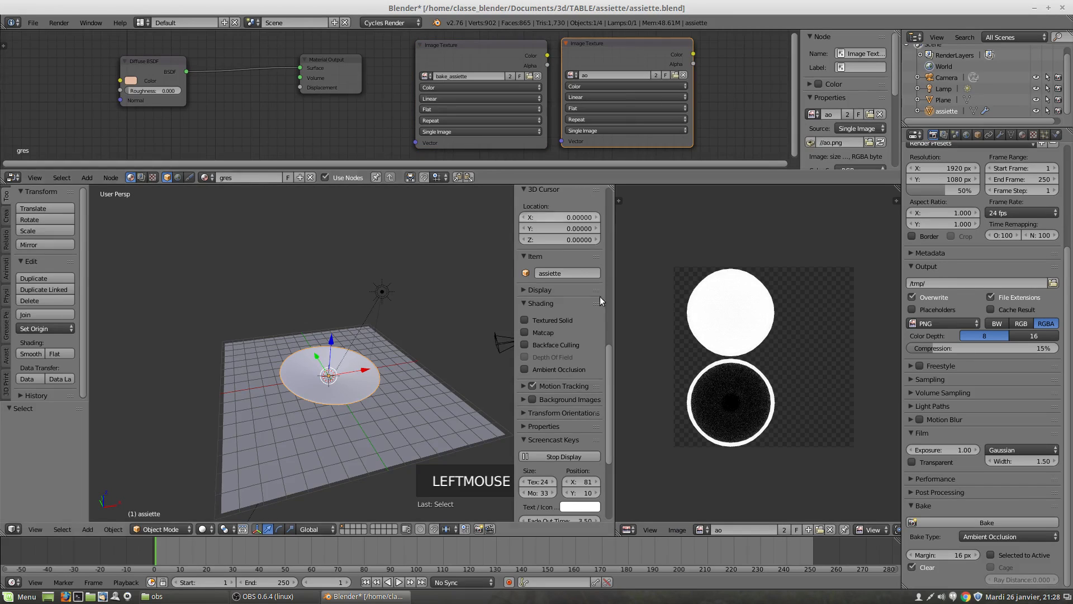
Check the grain in the baked ao image and expand the Performance and Sampling render settings
{"action": "scroll", "coordinate": [750, 435], "scroll_direction": "up", "scroll_amount": 3}
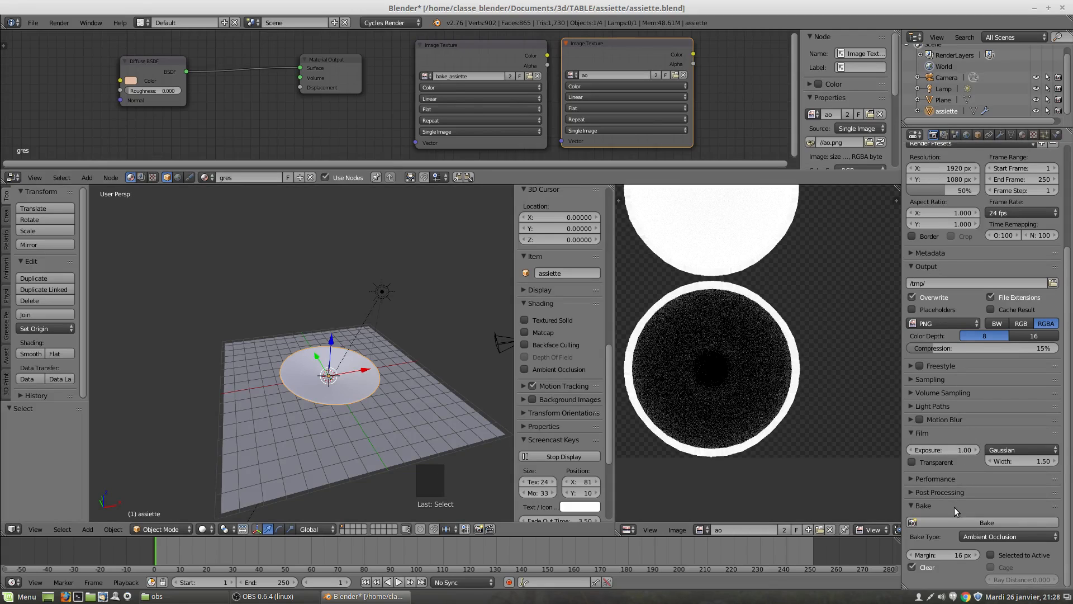
{"action": "left_click", "coordinate": [911, 479]}
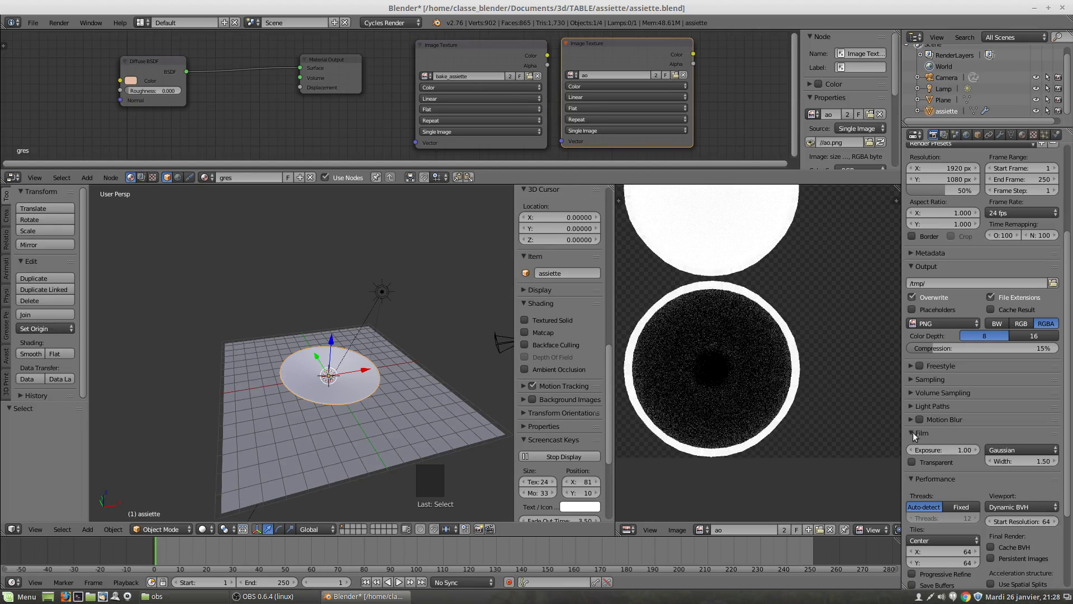
{"action": "left_click", "coordinate": [911, 379]}
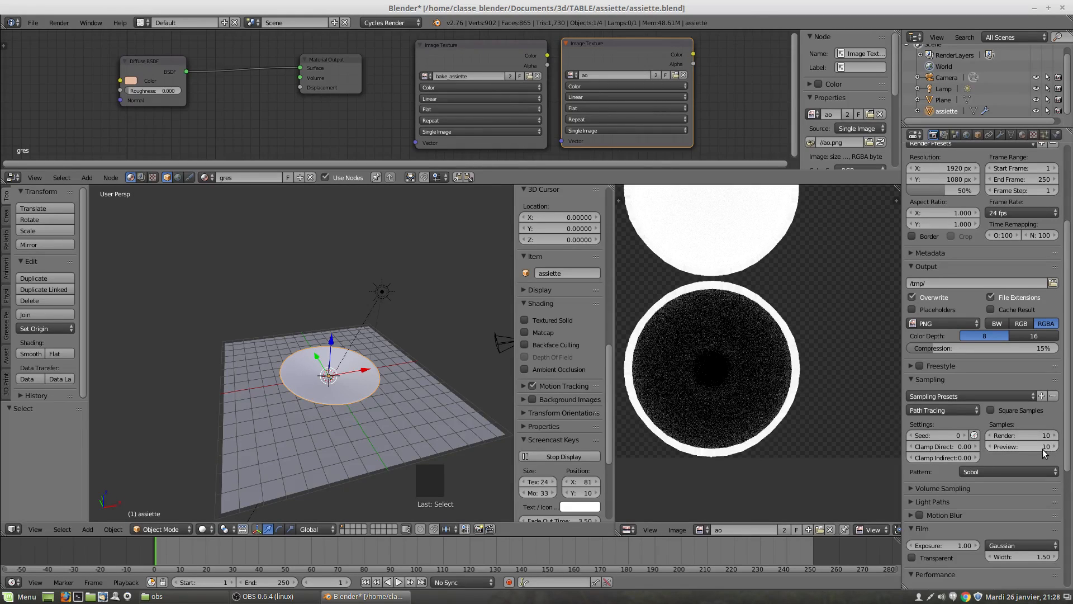
Switch the 3D viewport to Rendered shading to examine the plate and its shadow on the plane
{"action": "middle_click_drag", "start_coordinate": [396, 384], "coordinate": [422, 387]}
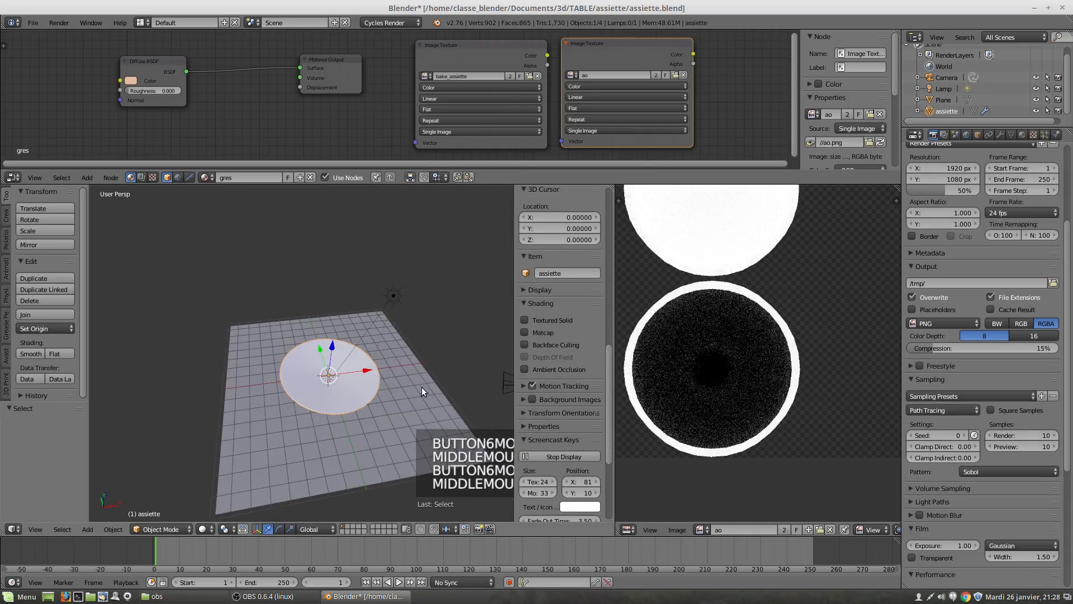
{"action": "middle_click_drag", "start_coordinate": [394, 320], "coordinate": [421, 319]}
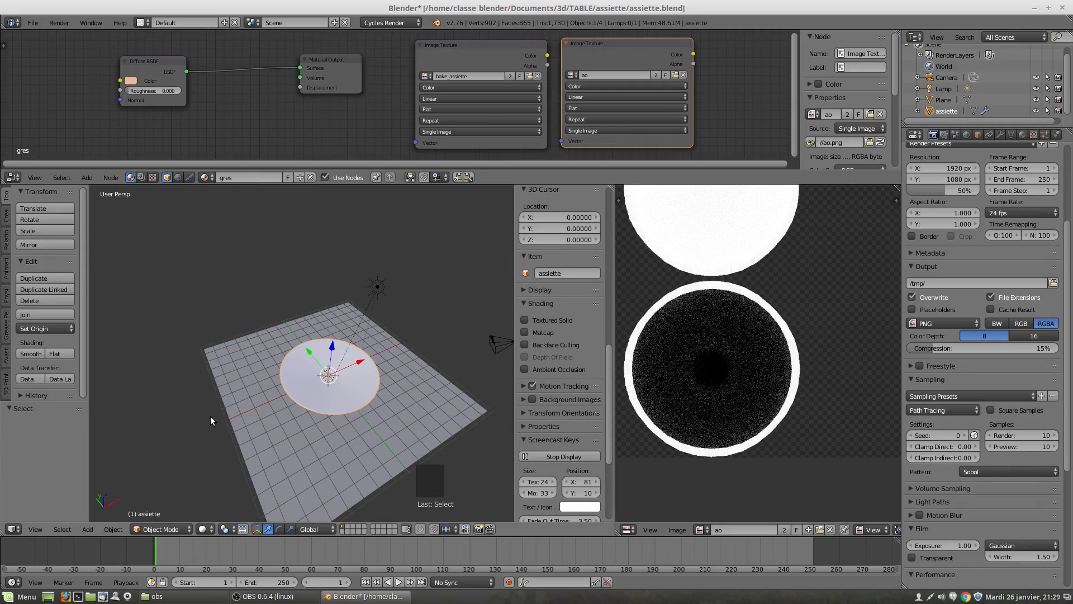
{"action": "left_click", "coordinate": [204, 528]}
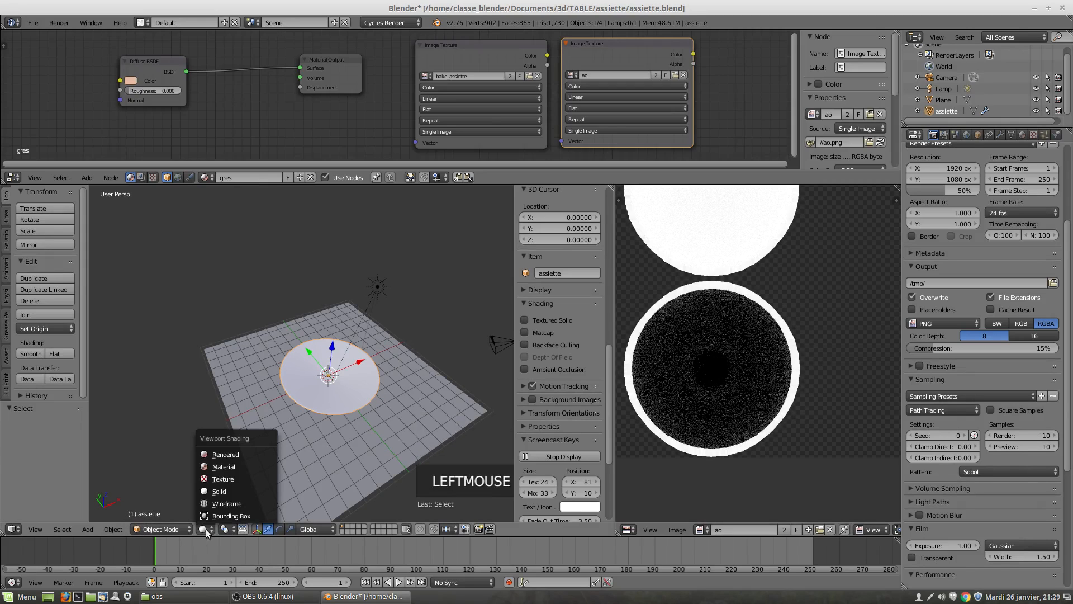
{"action": "left_click", "coordinate": [221, 455]}
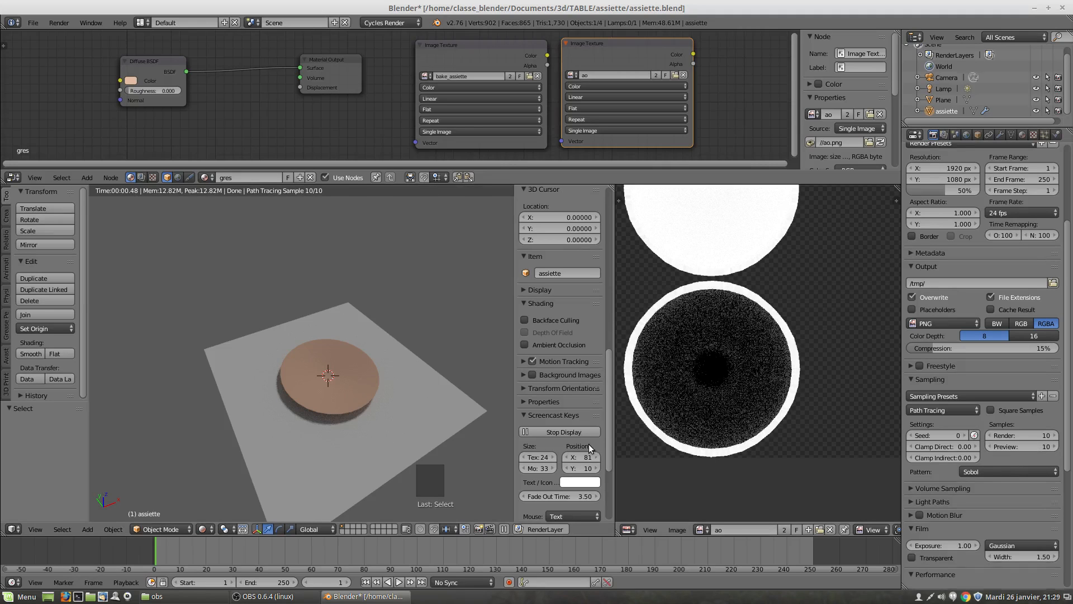
{"action": "middle_click_drag", "start_coordinate": [446, 407], "coordinate": [414, 384]}
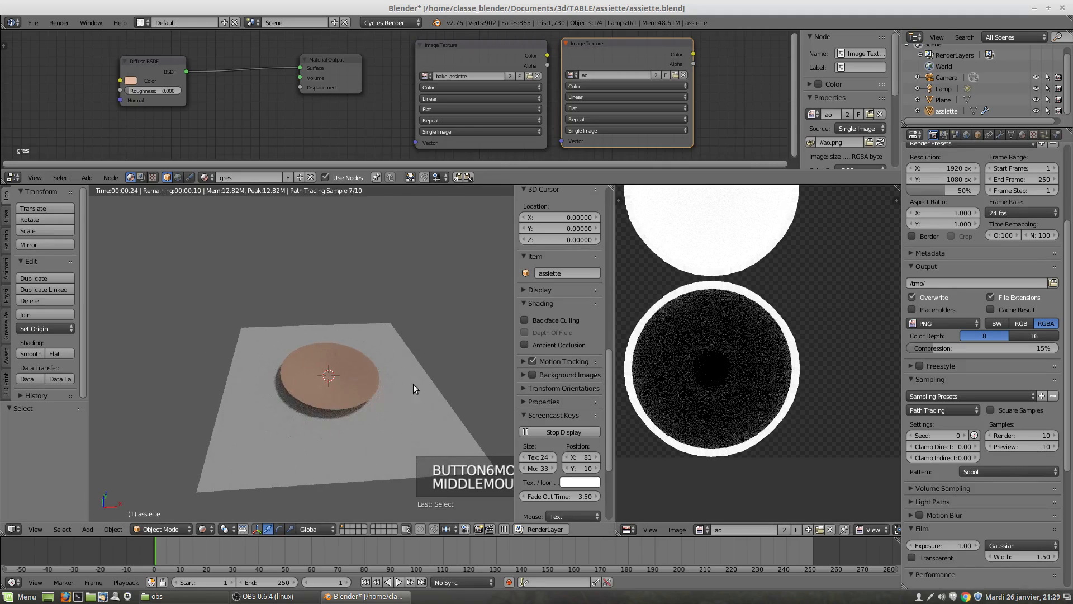
{"action": "middle_click_drag", "start_coordinate": [280, 333], "coordinate": [290, 342]}
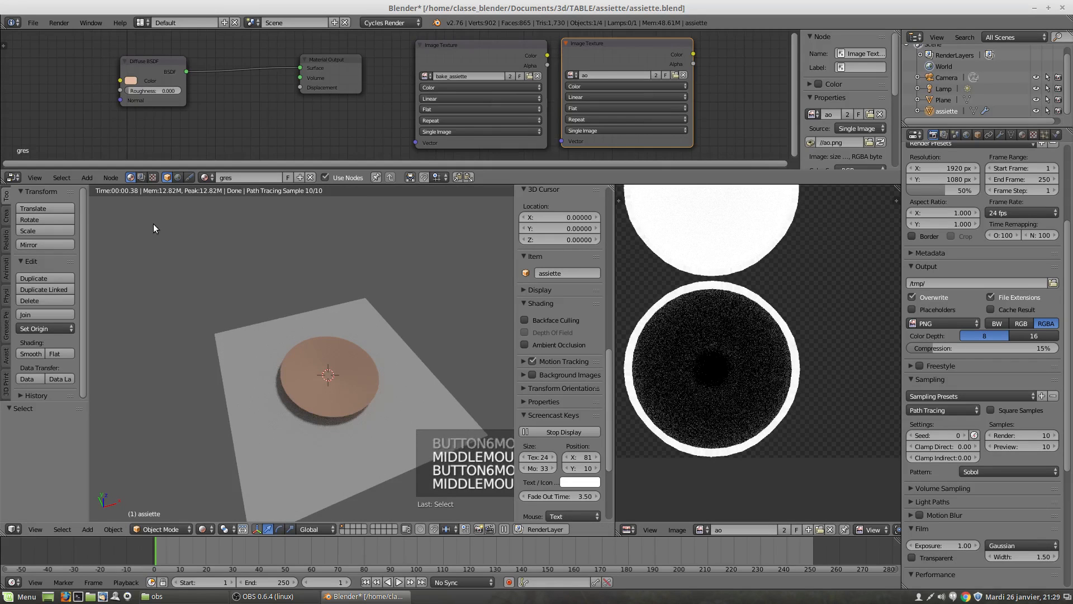
{"action": "middle_click_drag", "start_coordinate": [202, 304], "coordinate": [289, 344]}
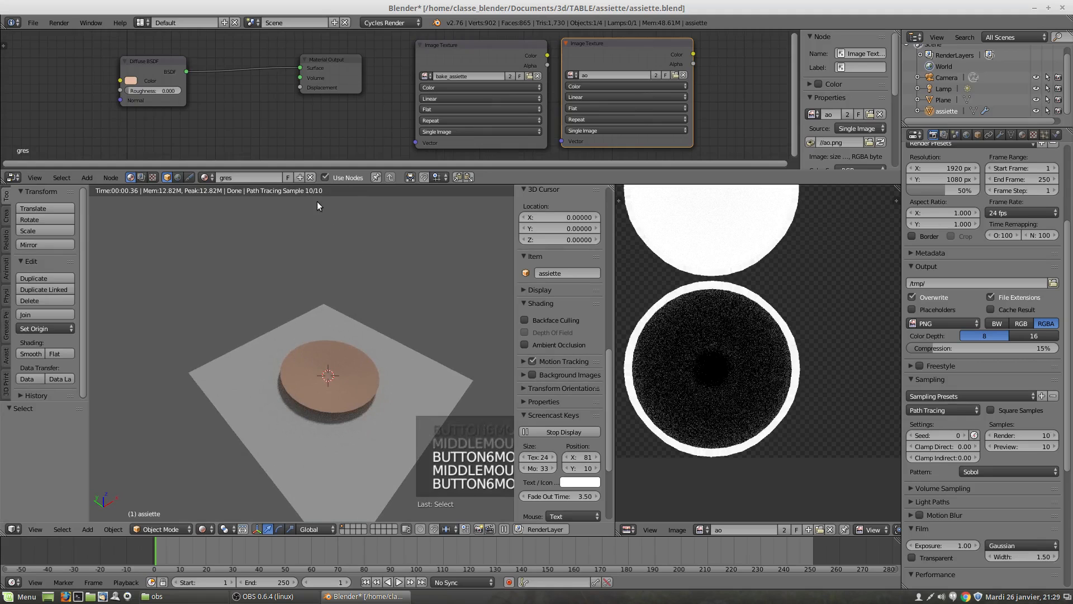
{"action": "middle_click_drag", "start_coordinate": [356, 394], "coordinate": [363, 397]}
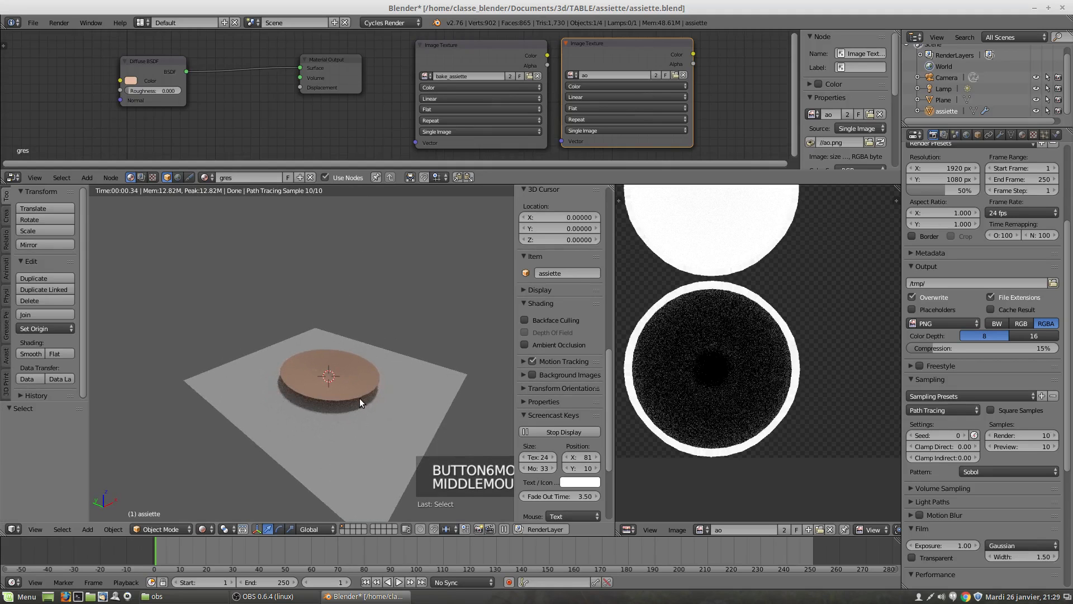
Set the preview samples to 100 to refine the close-up rendered view of the plate
{"action": "scroll", "coordinate": [360, 398], "scroll_direction": "up", "scroll_amount": 4}
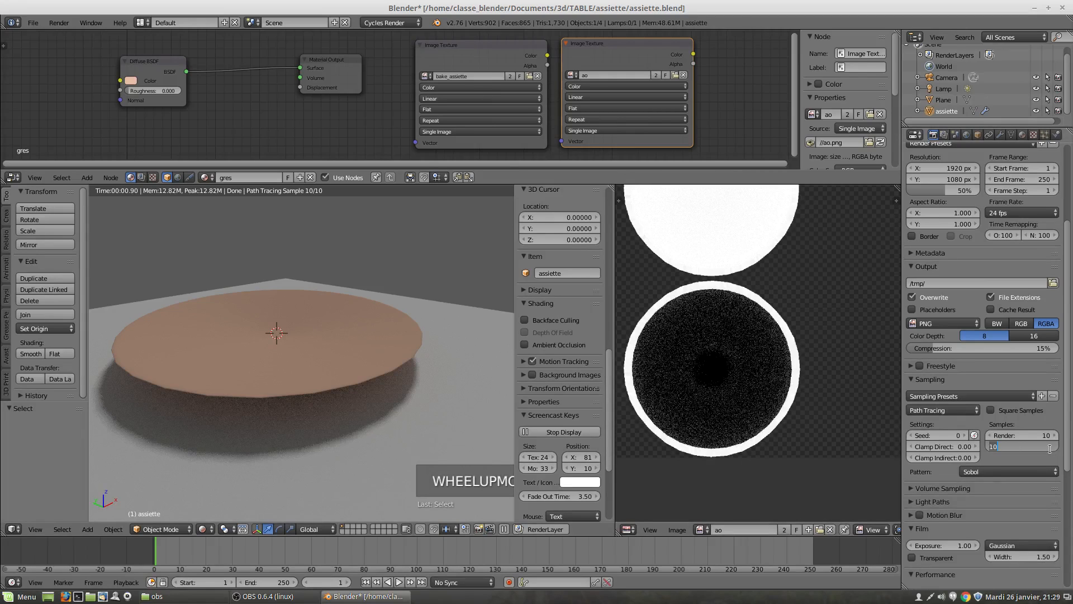
{"action": "type", "text": "100"}
{"action": "key", "text": "KP_Enter"}
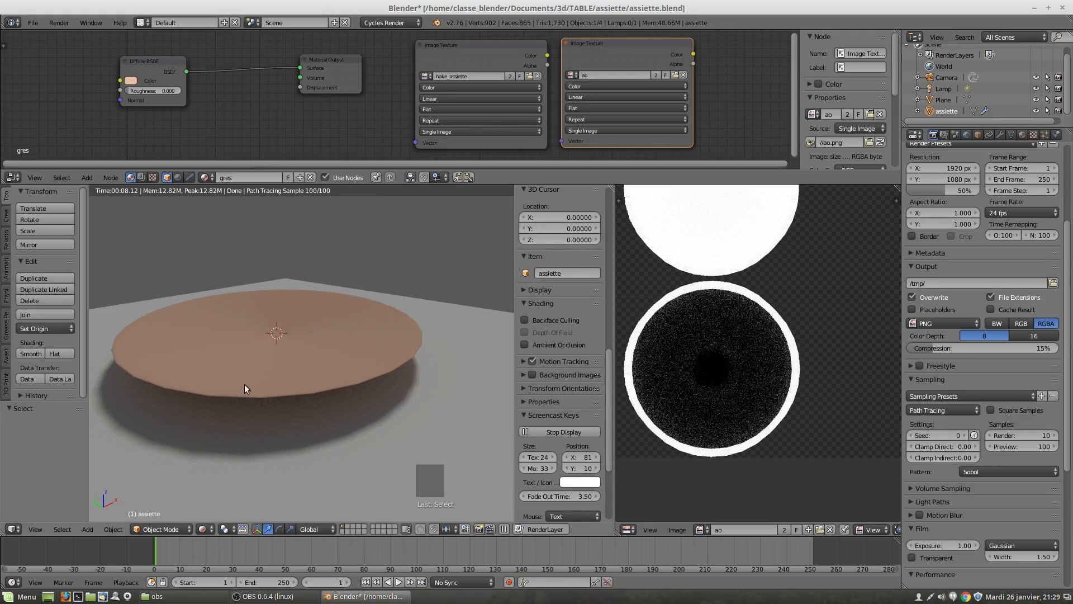
Set the preview samples to 10 and orbit slightly to refresh the rendered view of the plate
{"action": "scroll", "coordinate": [276, 398], "scroll_direction": "left", "scroll_amount": 1}
{"action": "left_click", "coordinate": [1041, 447]}
{"action": "type", "text": "1"}
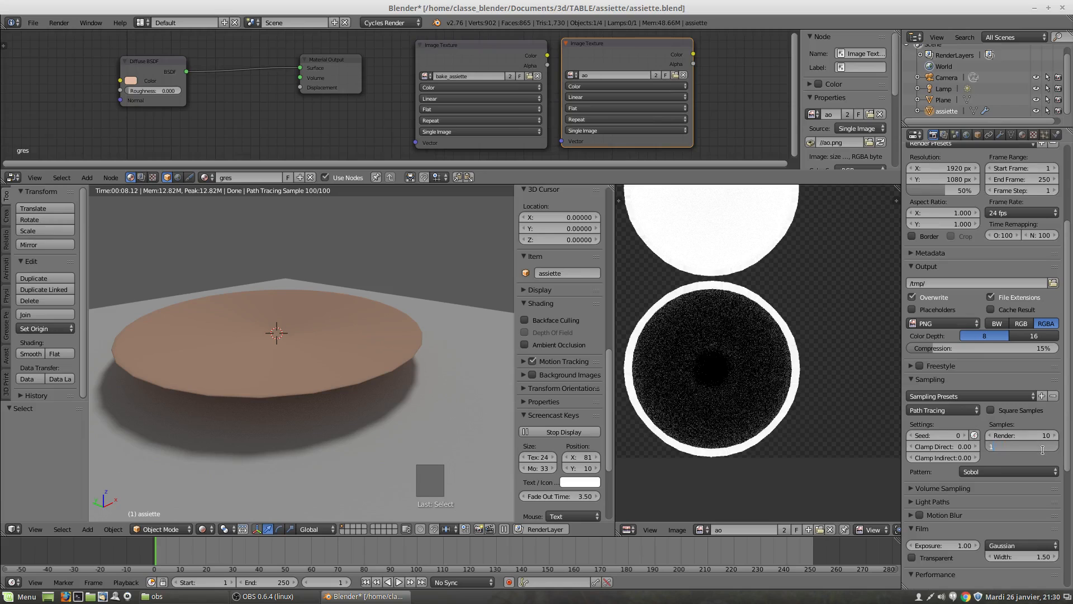
{"action": "left_click", "coordinate": [1043, 451]}
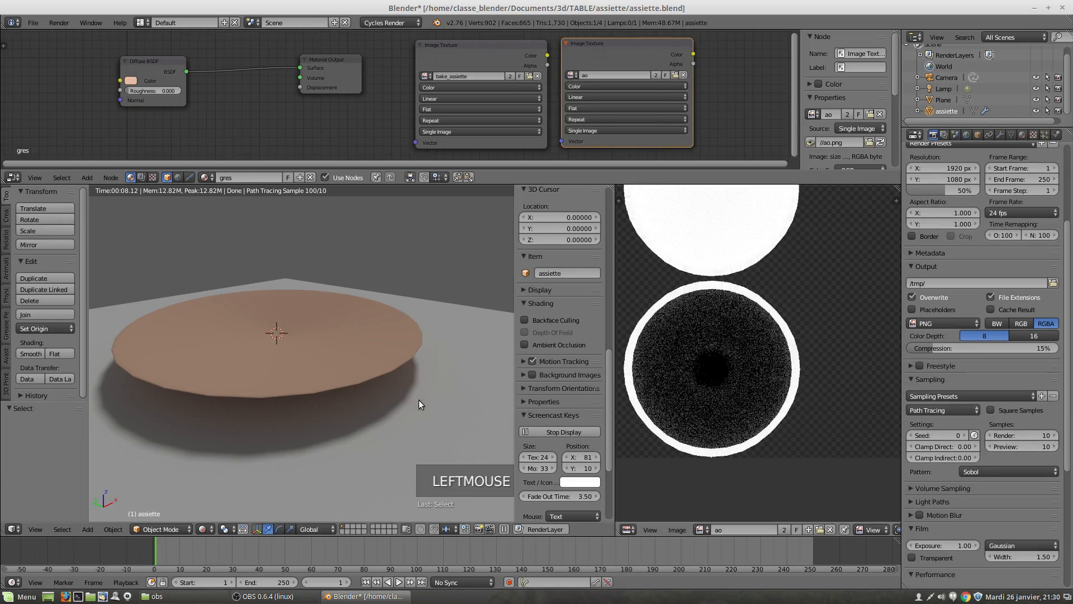
{"action": "middle_click_drag", "start_coordinate": [388, 400], "coordinate": [388, 403]}
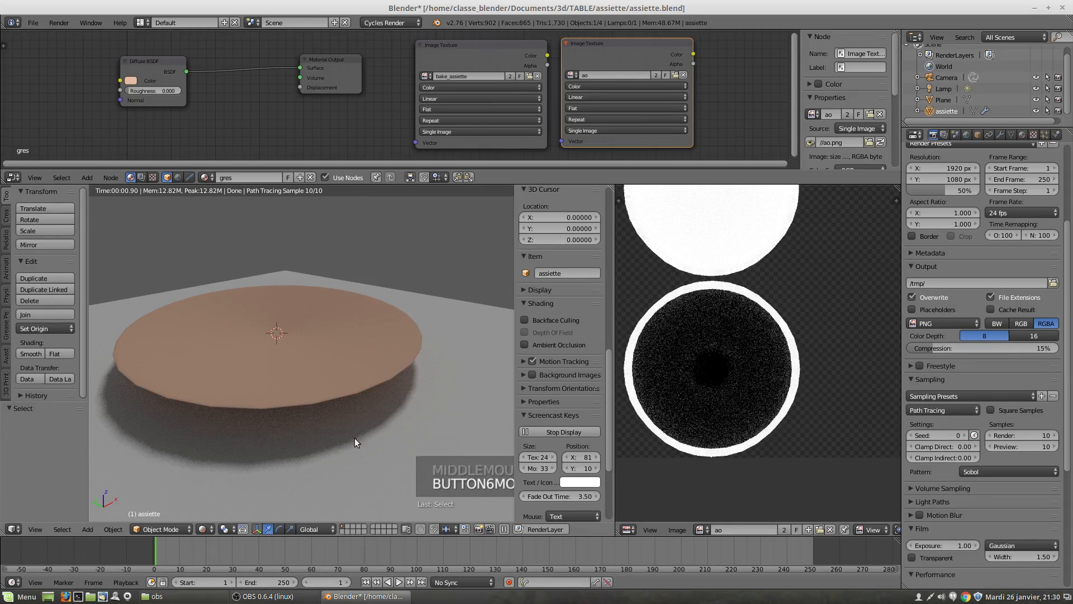
Set the final render samples to 200 for a cleaner bake
{"action": "left_click", "coordinate": [1042, 435]}
{"action": "type", "text": "1"}
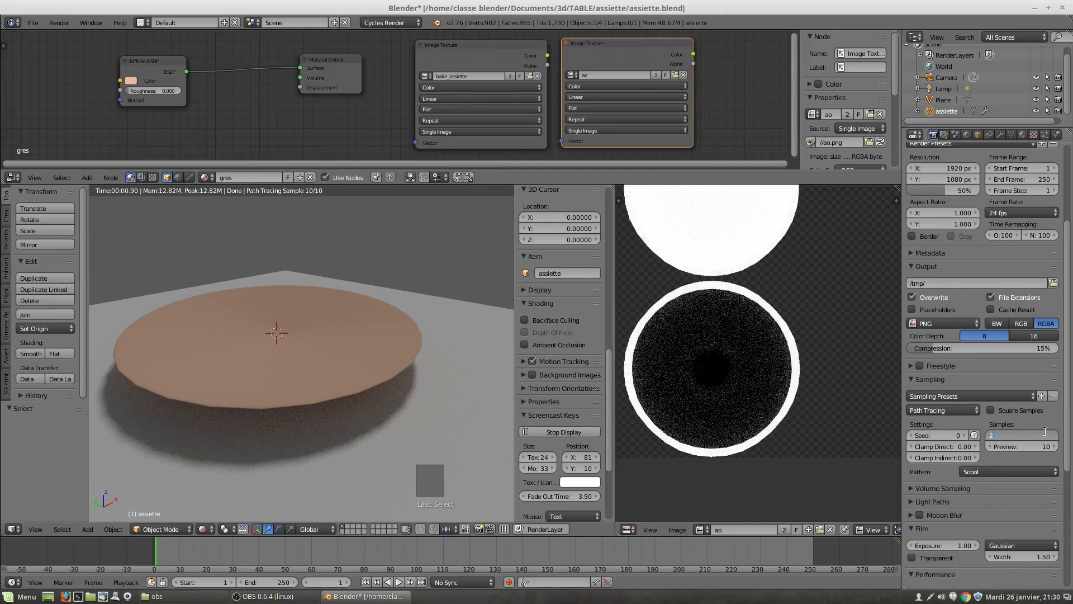
{"action": "type", "text": "00"}
{"action": "key", "text": "Return"}
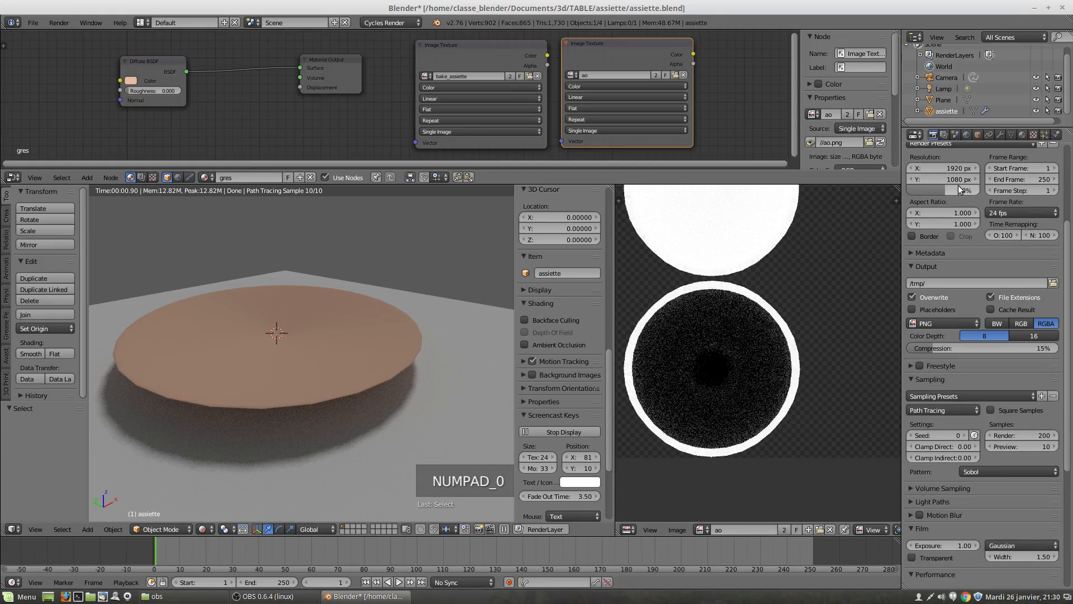
Bake the plate's Ambient Occlusion again into the ao image
{"action": "left_click", "coordinate": [916, 135]}
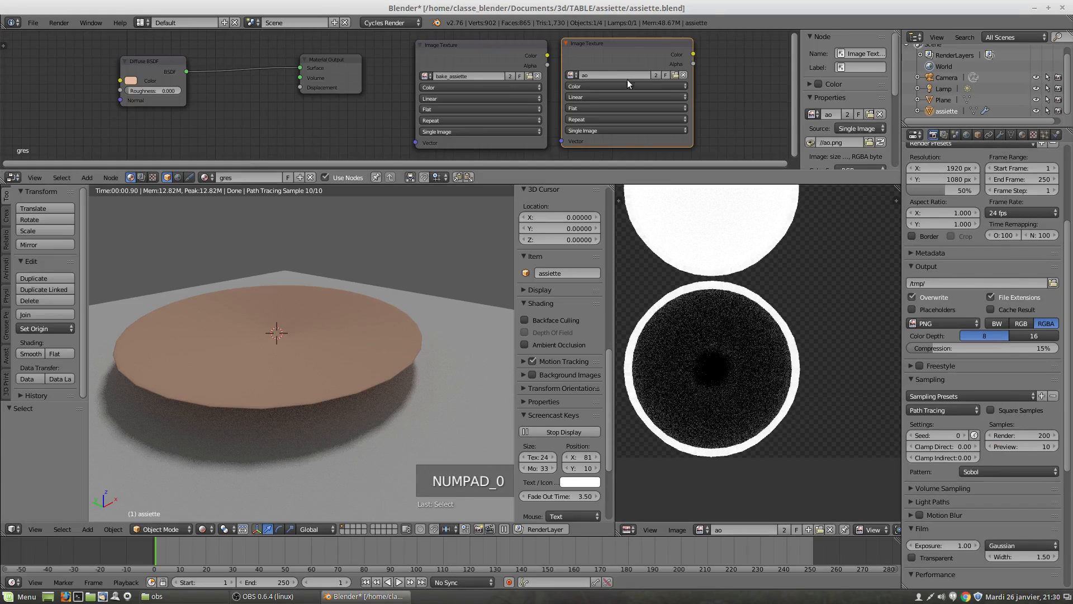
{"action": "scroll", "coordinate": [965, 531], "scroll_direction": "down", "scroll_amount": 2}
{"action": "scroll", "coordinate": [965, 533], "scroll_direction": "down", "scroll_amount": 7}
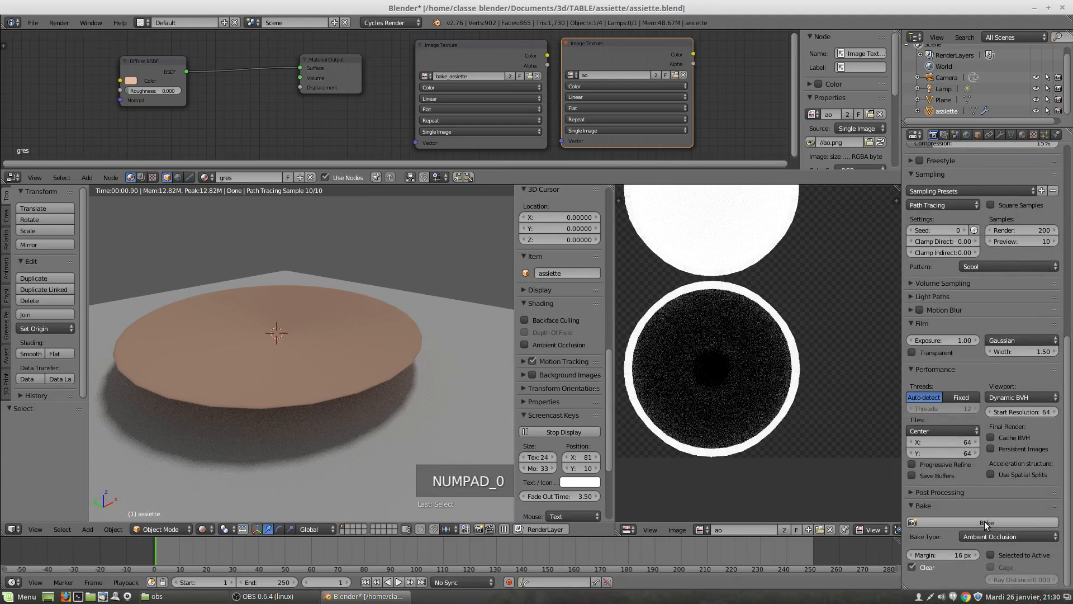
{"action": "left_click", "coordinate": [984, 521]}
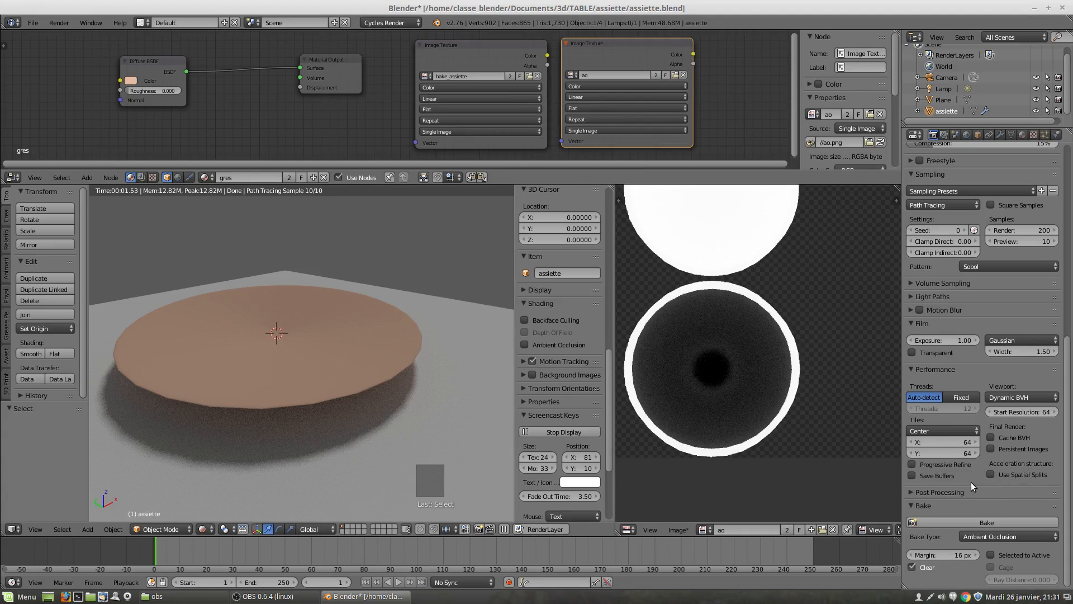
{"action": "left_click", "coordinate": [979, 536]}
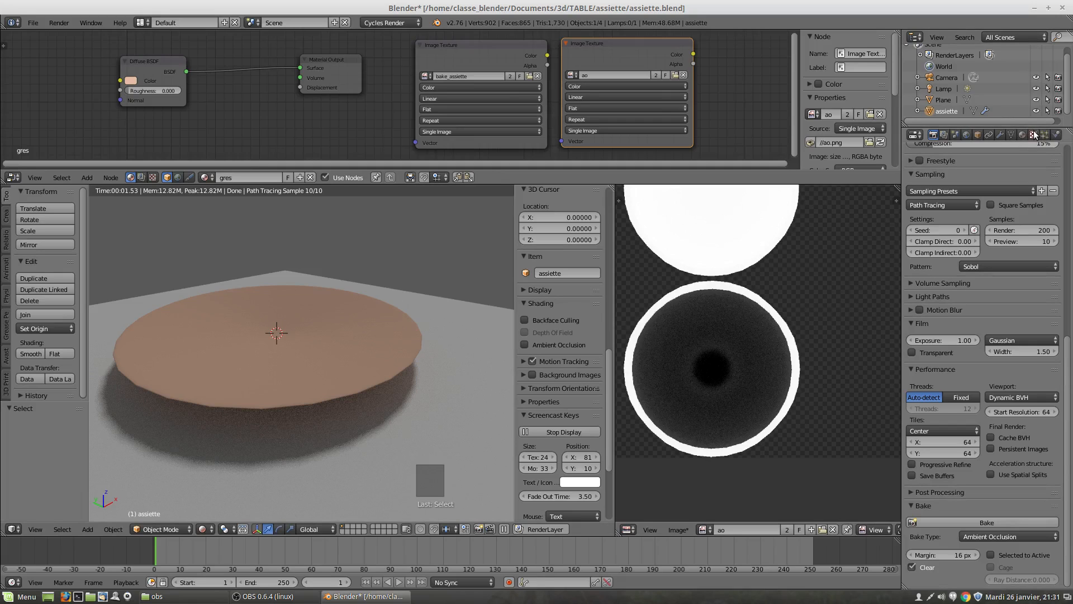
Give the ground plane a new material named plan with a light green diffuse color
{"action": "right_click", "coordinate": [459, 409]}
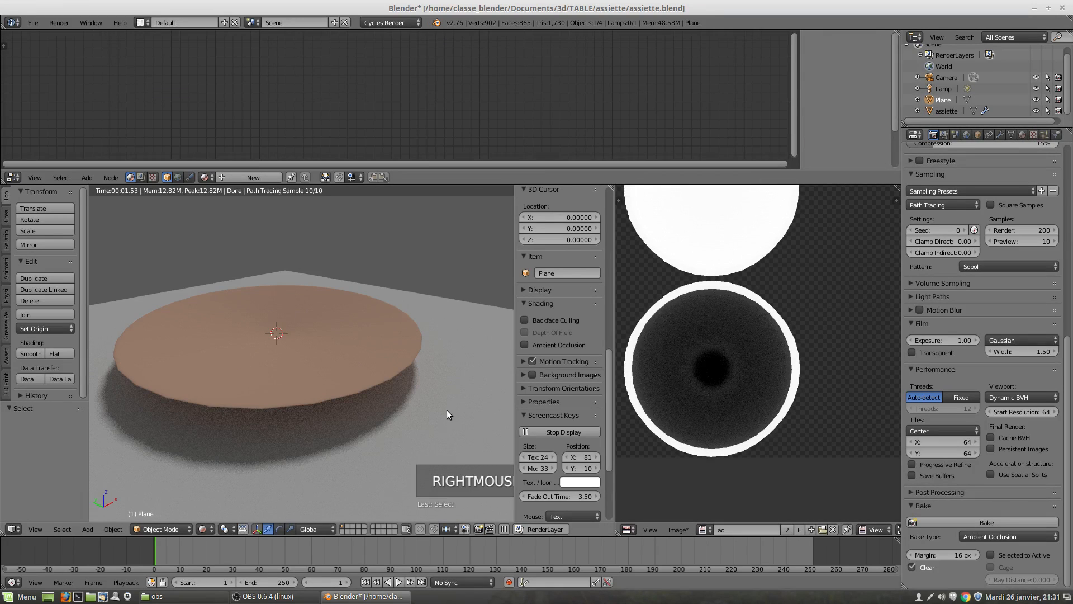
{"action": "left_click", "coordinate": [1024, 135]}
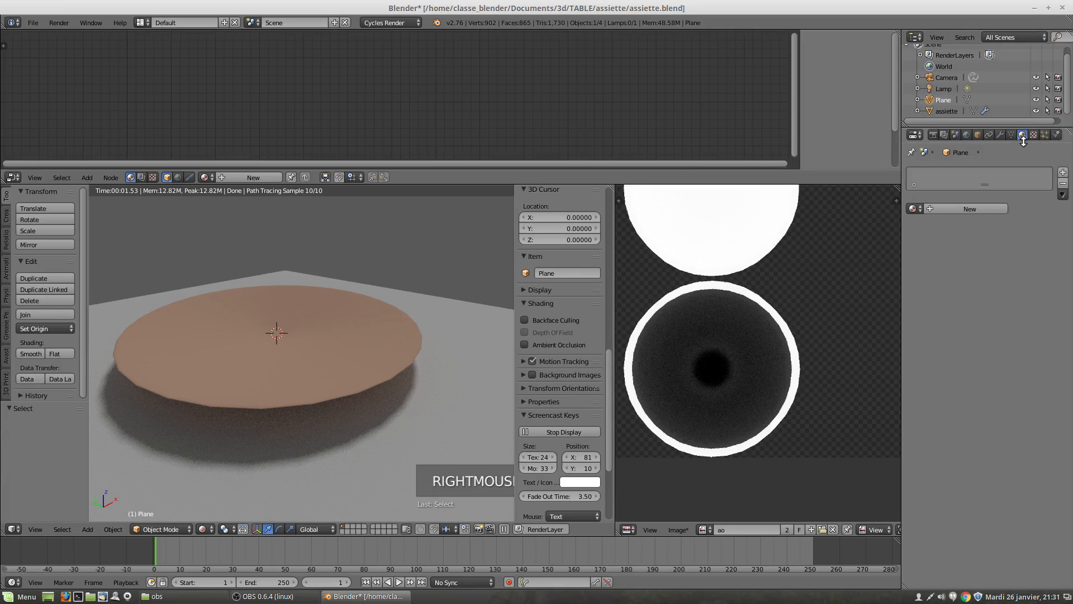
{"action": "left_click", "coordinate": [965, 209]}
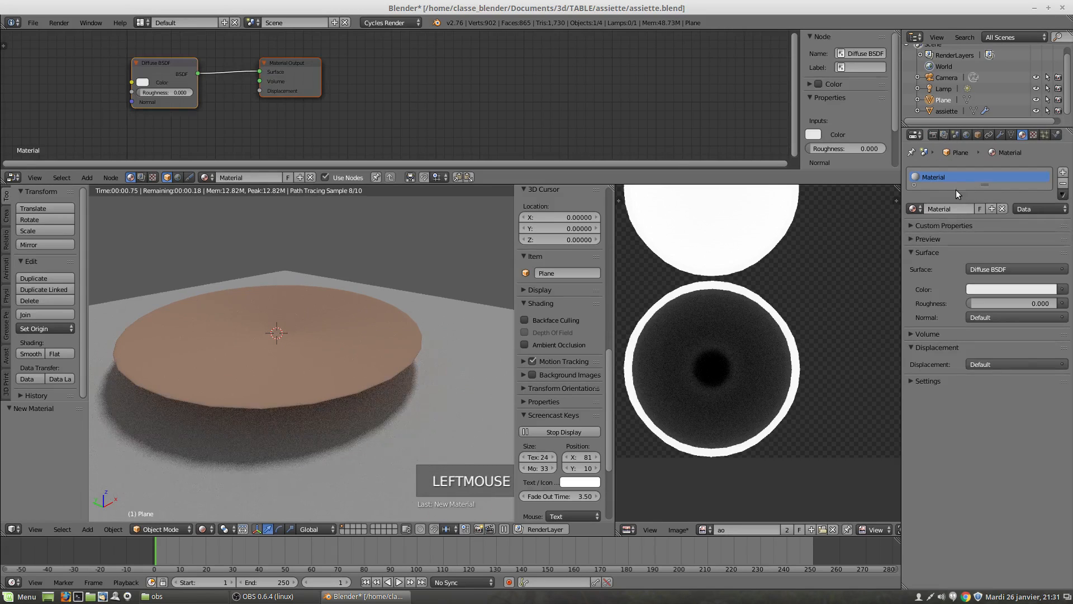
{"action": "type", "text": "plan"}
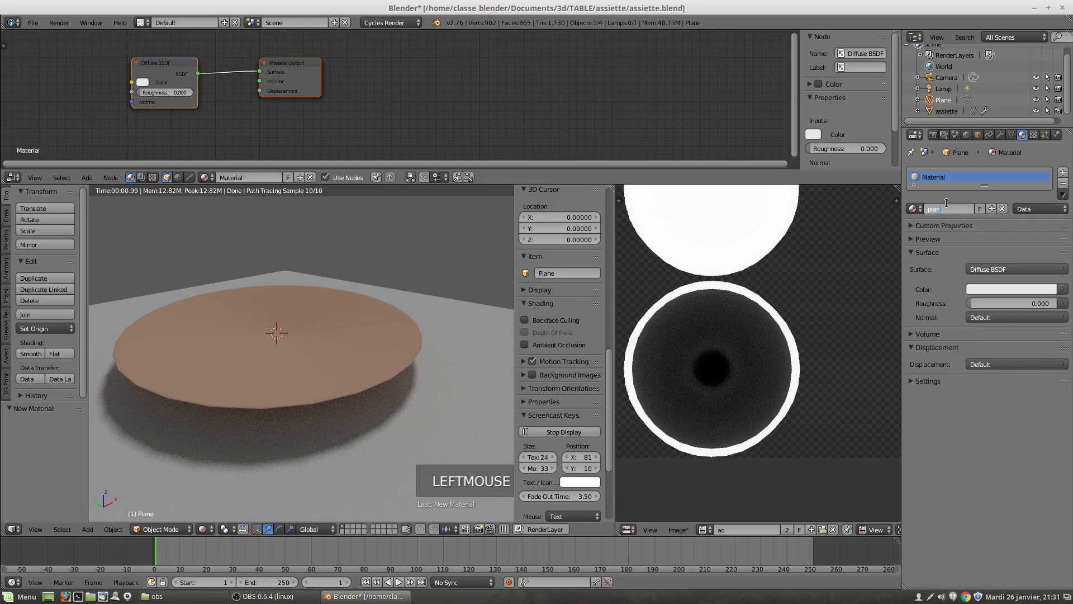
{"action": "left_click", "coordinate": [977, 290]}
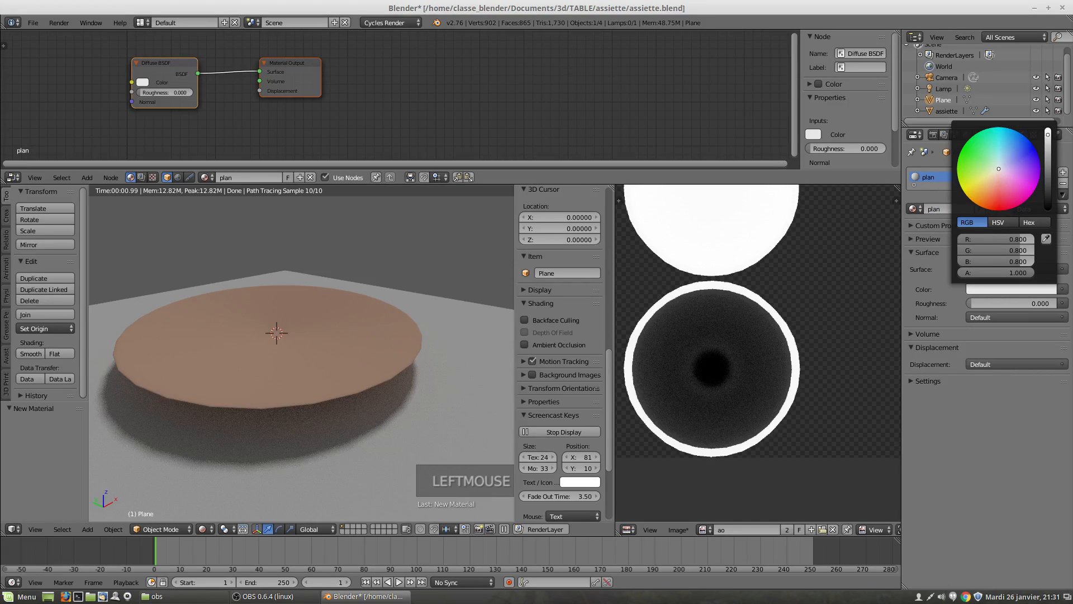
{"action": "mouse_move", "coordinate": [999, 173]}
{"action": "left_mouse_down"}
{"action": "mouse_move", "coordinate": [1006, 164]}
{"action": "mouse_move", "coordinate": [993, 156]}
{"action": "left_mouse_up"}
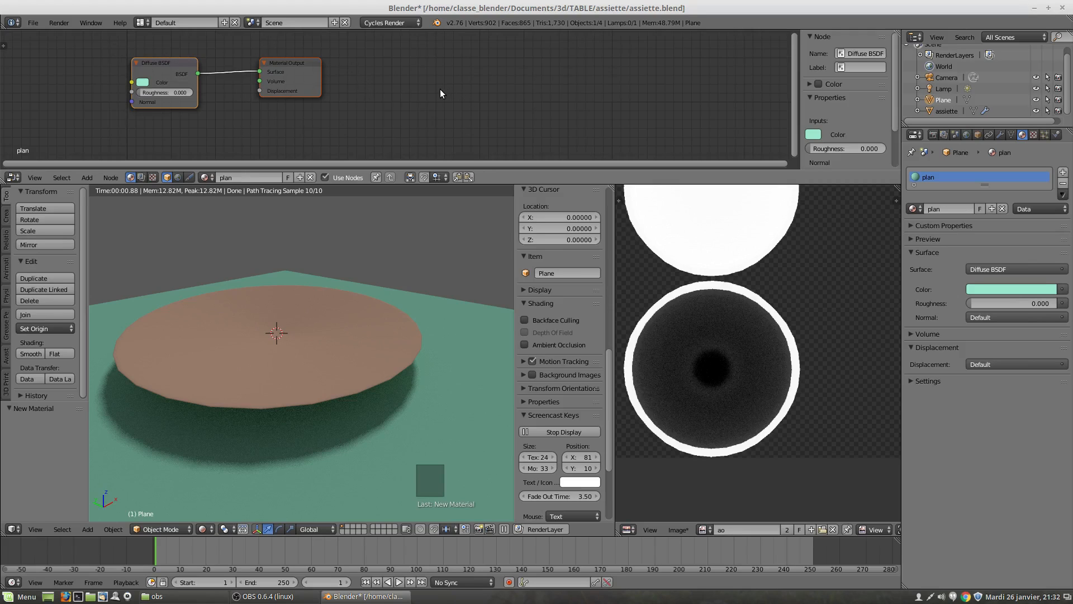
Add an unconnected Image Texture node to the plan material and assign the existing ao image to it
{"action": "key", "text": "shift+a"}
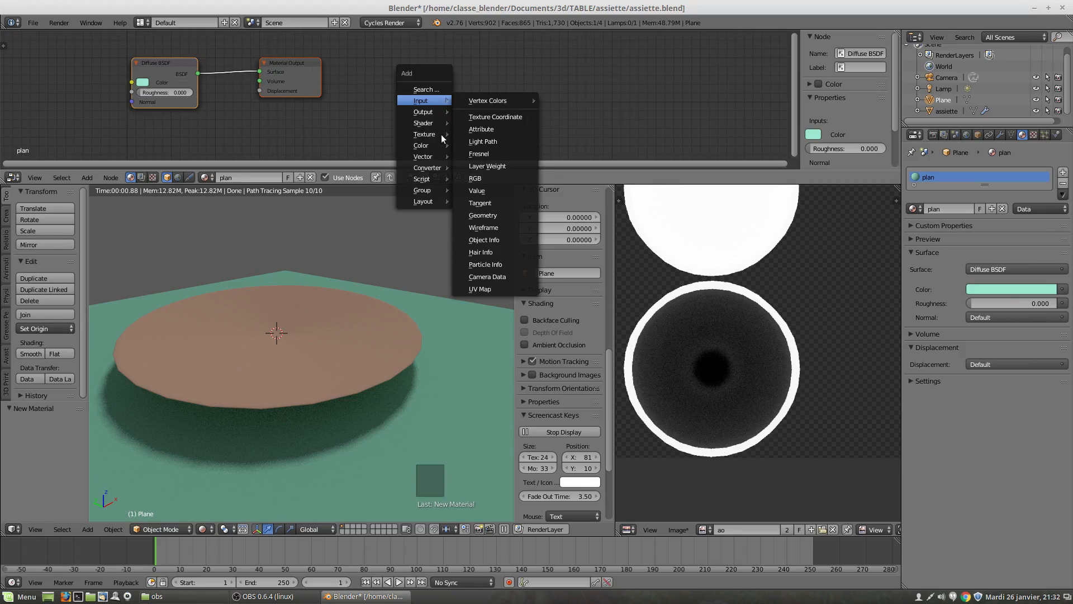
{"action": "mouse_move", "coordinate": [432, 134]}
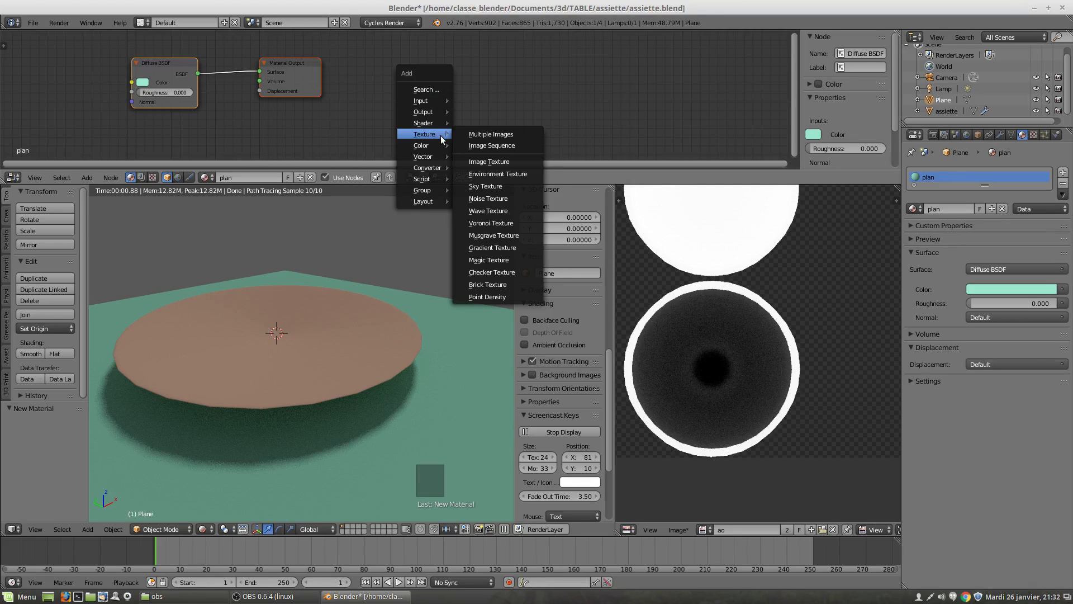
{"action": "left_click", "coordinate": [87, 177]}
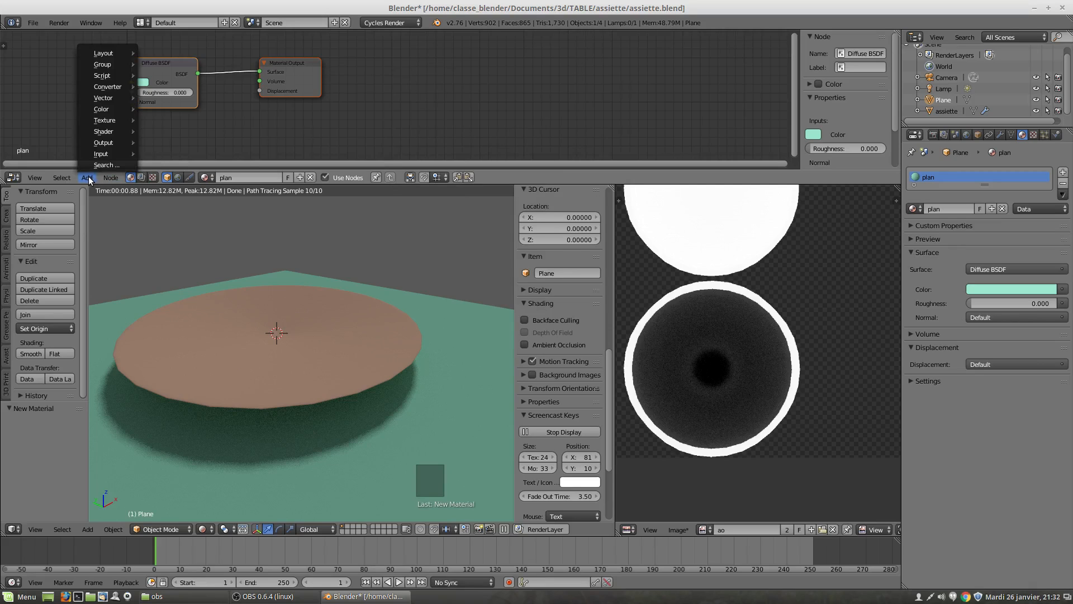
{"action": "mouse_move", "coordinate": [108, 123]}
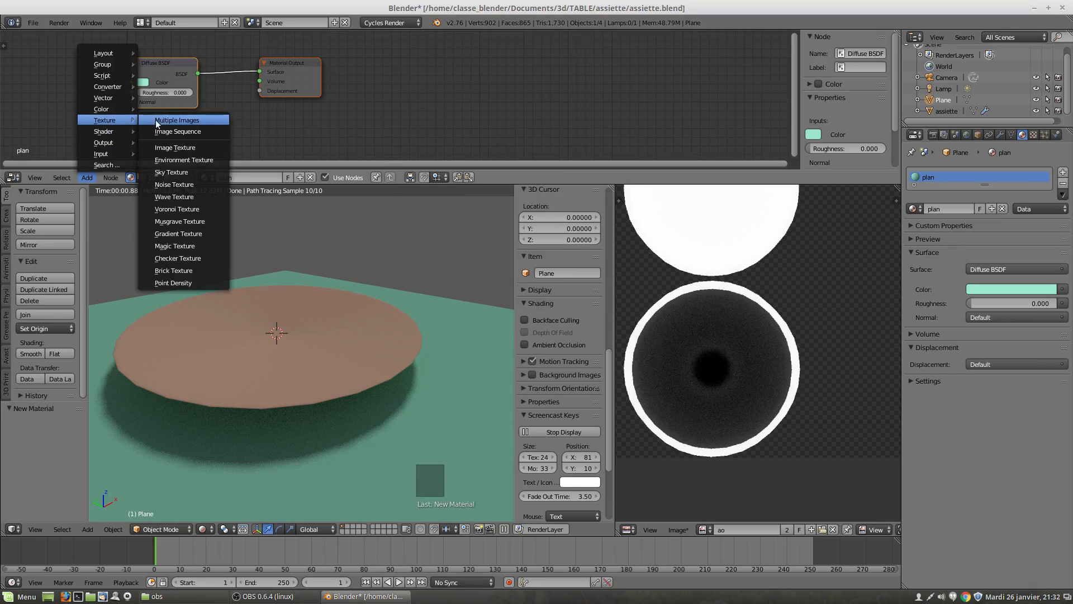
{"action": "left_click", "coordinate": [179, 148]}
{"action": "left_click", "coordinate": [386, 49]}
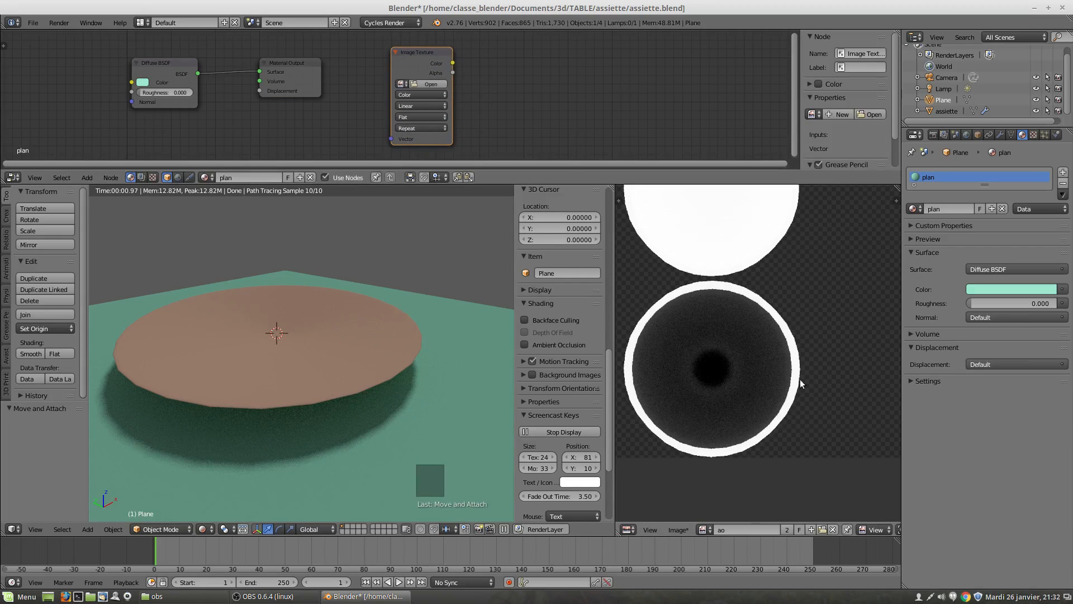
{"action": "left_click", "coordinate": [402, 84]}
{"action": "left_click", "coordinate": [410, 96]}
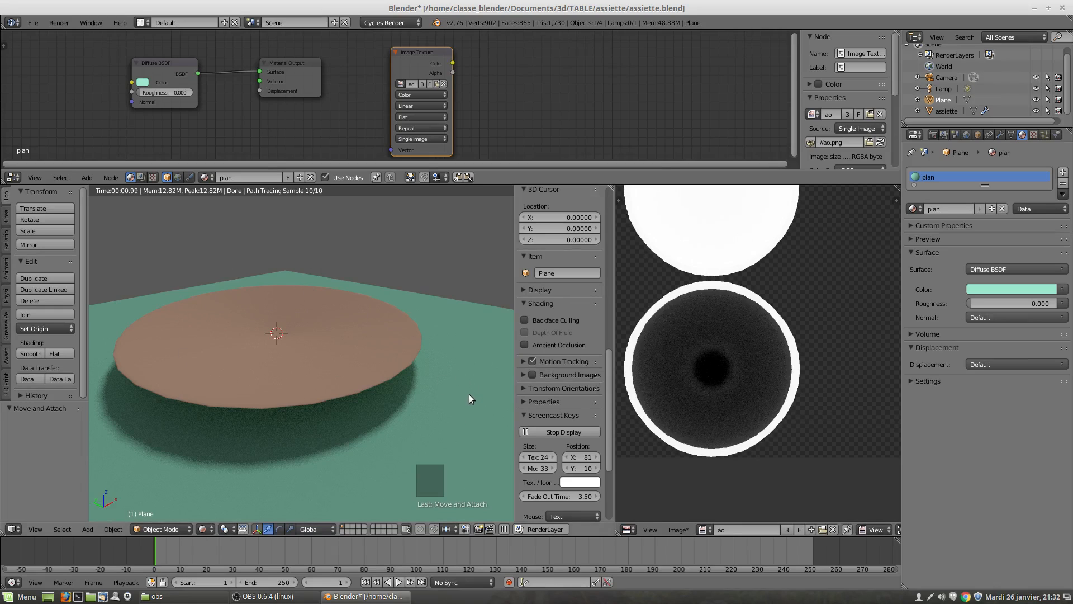
Switch the 3D viewport to Solid shading and put the ground plane in Edit Mode to display its UVs over the ao image
{"action": "key", "text": "shift+z"}
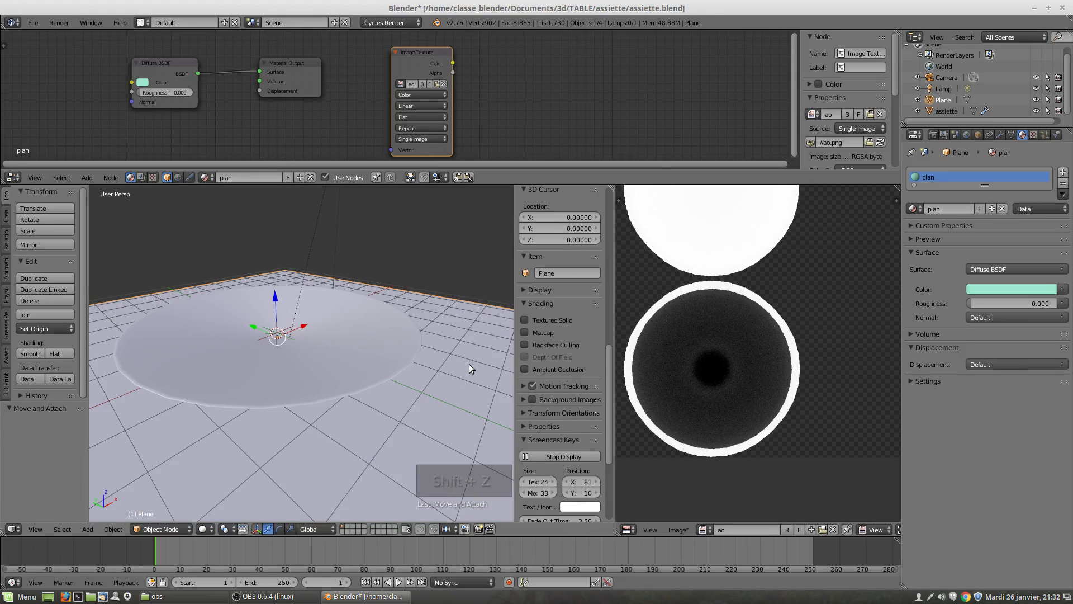
{"action": "key", "text": "a"}
{"action": "key", "text": "a"}
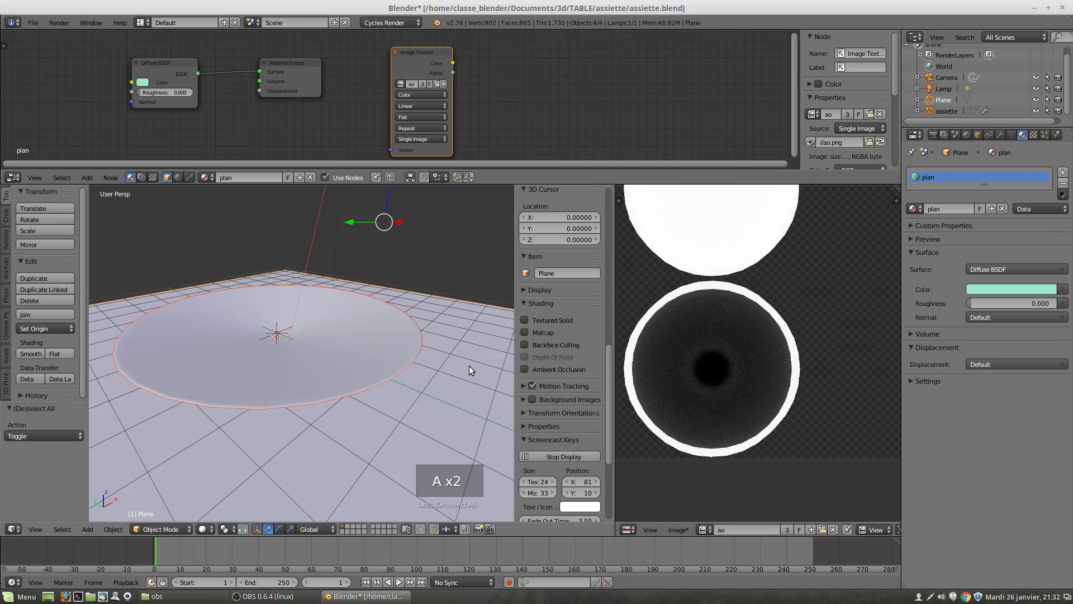
{"action": "key", "text": "a"}
{"action": "scroll", "coordinate": [467, 390], "scroll_direction": "down", "scroll_amount": 2}
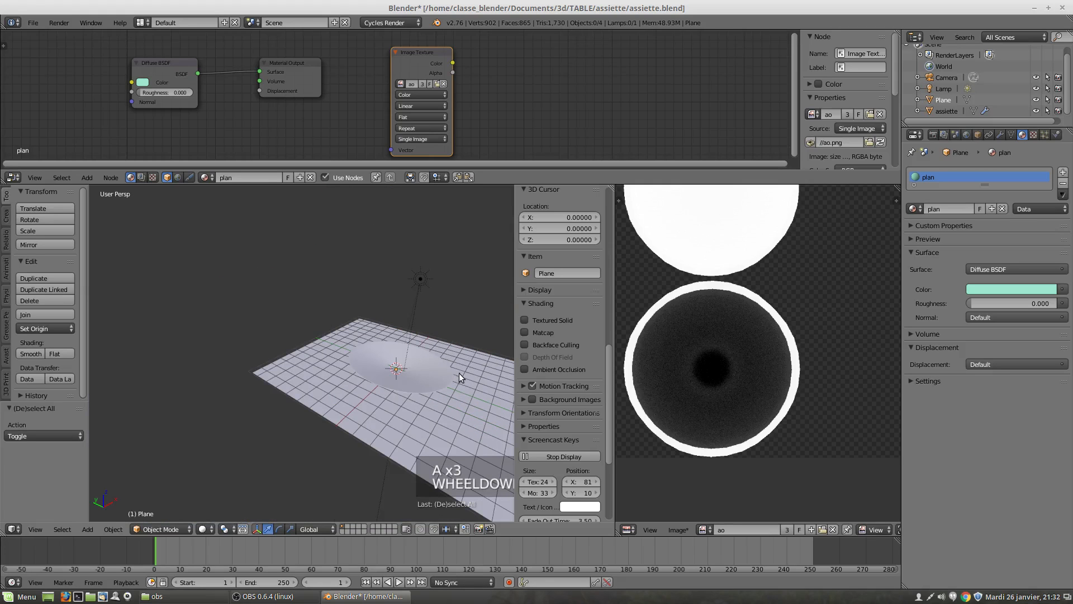
{"action": "middle_click_drag", "start_coordinate": [469, 337], "coordinate": [364, 413], "text": "shift"}
{"action": "right_click", "coordinate": [364, 397]}
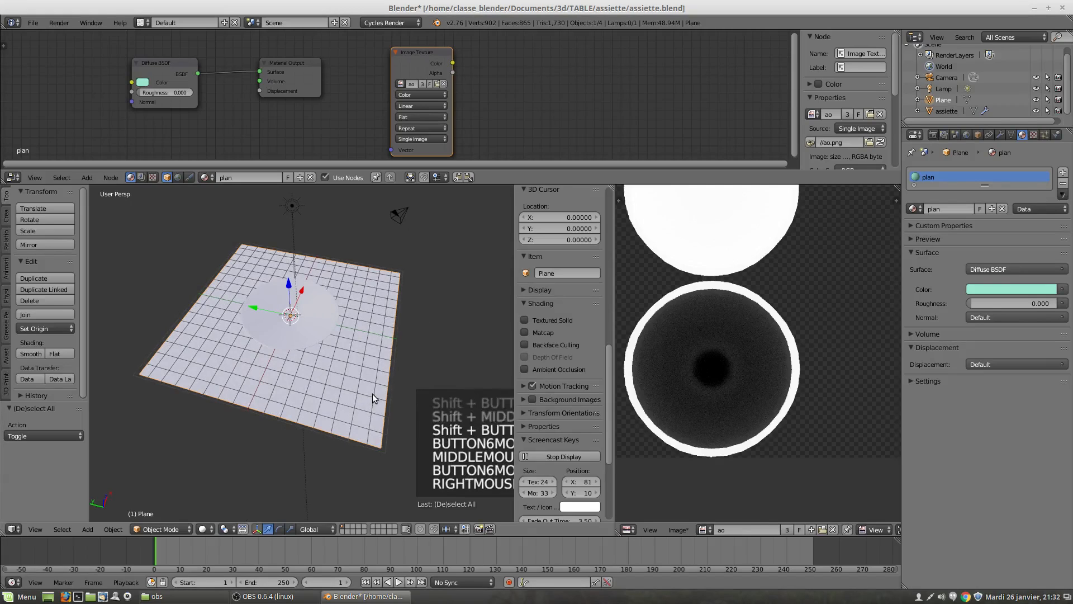
{"action": "key", "text": "Tab"}
{"action": "scroll", "coordinate": [831, 368], "scroll_direction": "down", "scroll_amount": 3}
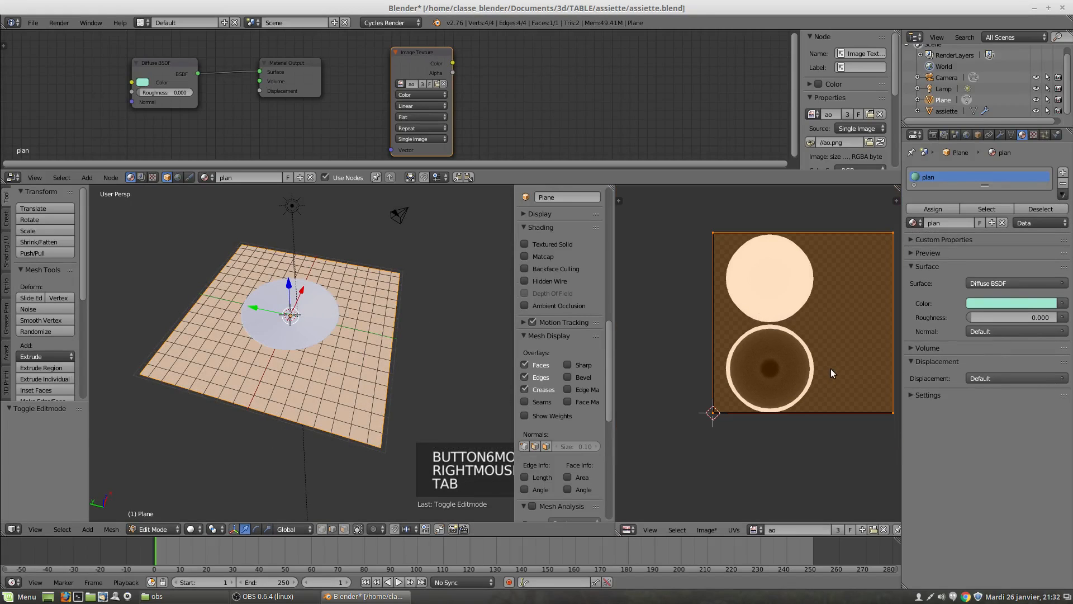
{"action": "middle_click_drag", "start_coordinate": [838, 313], "coordinate": [788, 311]}
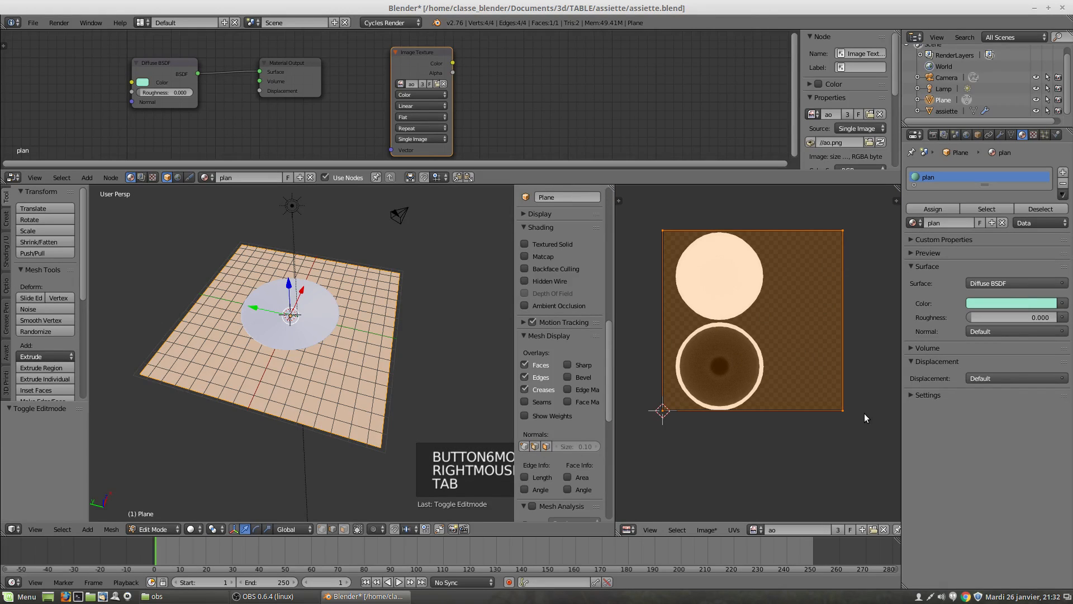
Scale the plane's UV square to about 0.4 of its size and place it in the empty lower-right area of the ao image
{"action": "key", "text": "s"}
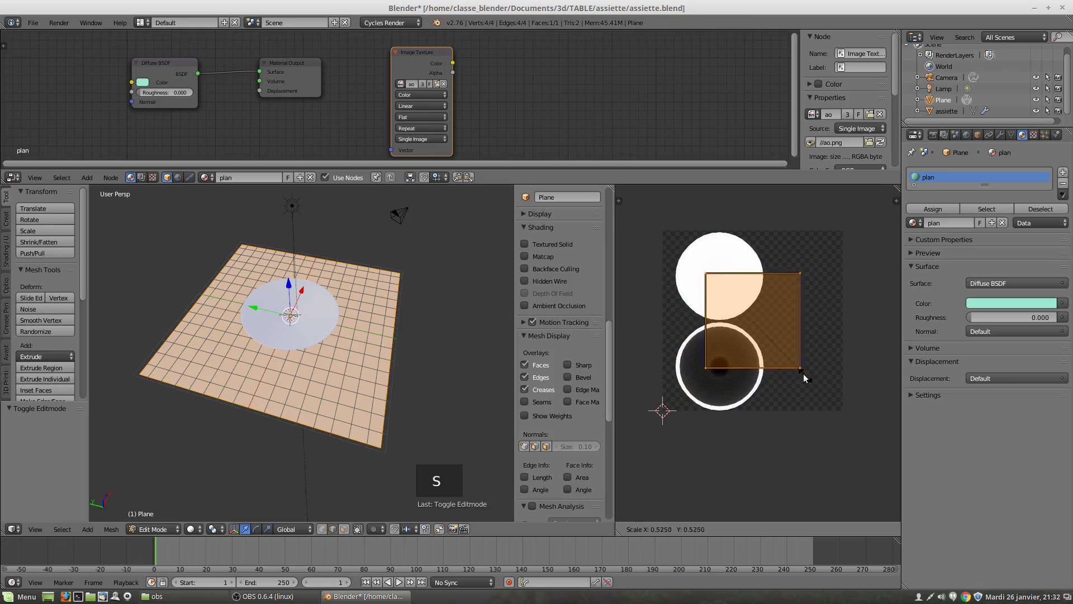
{"action": "left_click", "coordinate": [788, 363]}
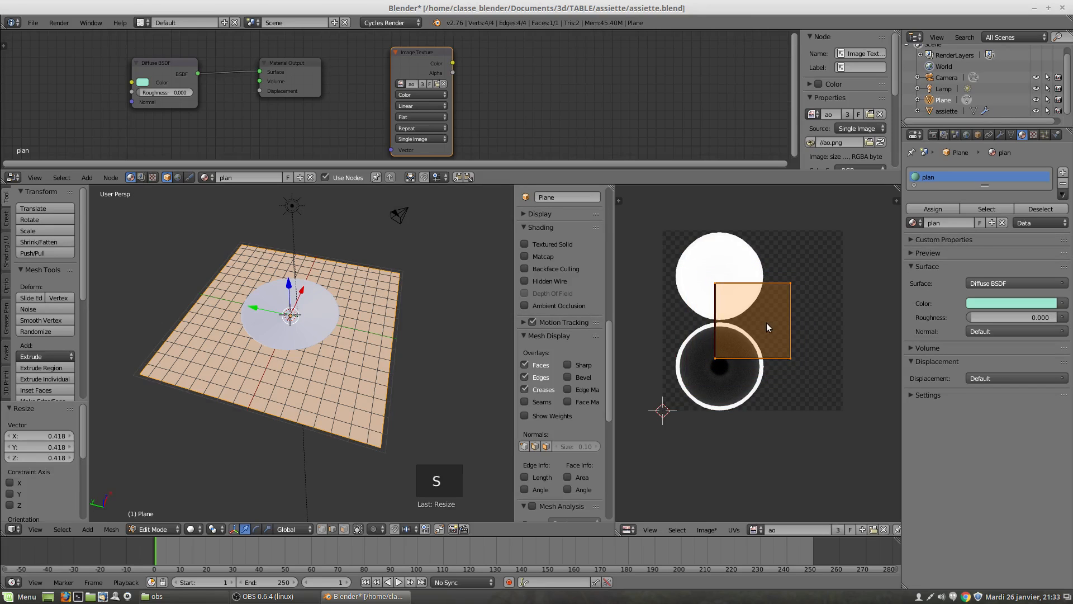
{"action": "key", "text": "g"}
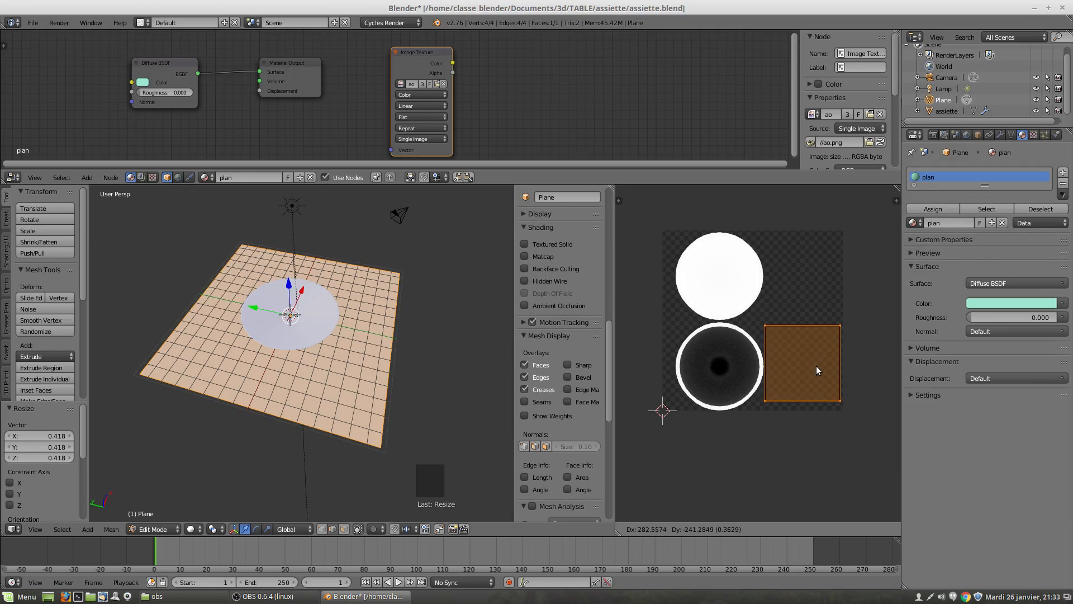
{"action": "left_click", "coordinate": [815, 368]}
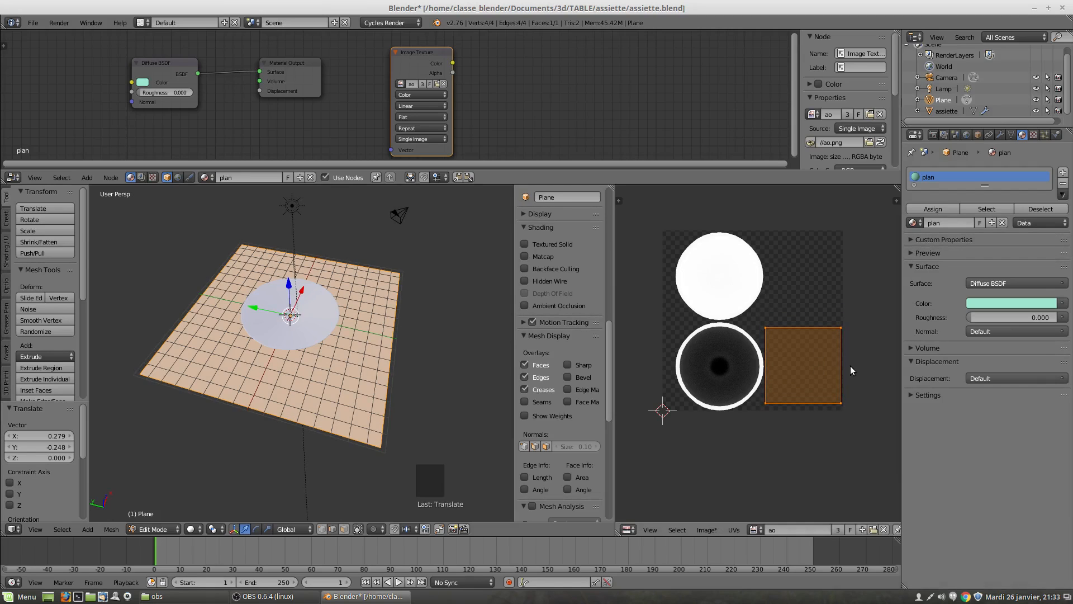
{"action": "key", "text": "s"}
{"action": "left_click", "coordinate": [847, 367]}
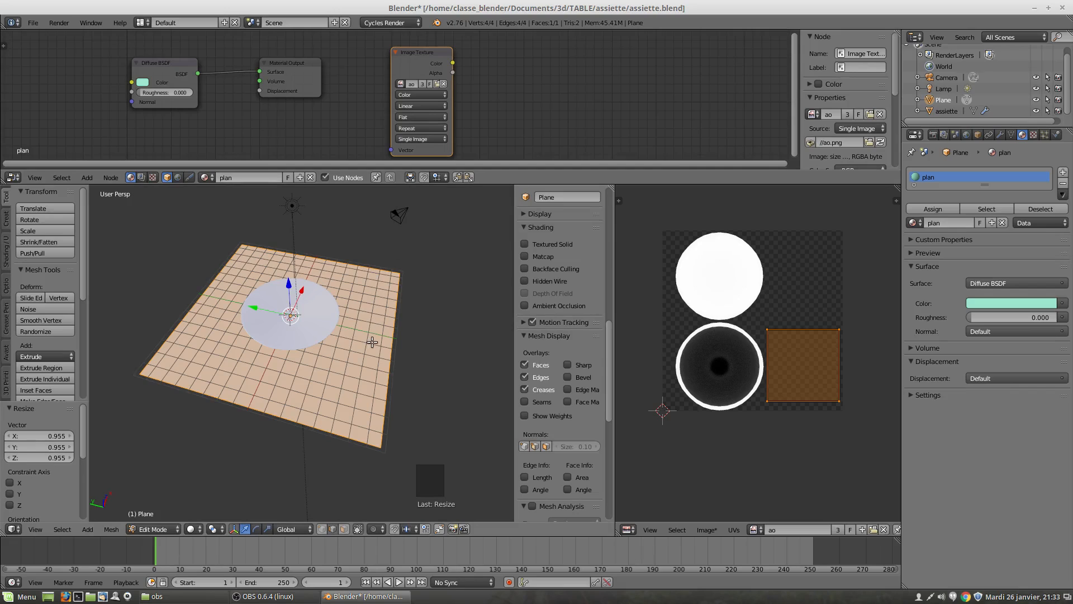
Return the ground plane to Object Mode and bake its ambient occlusion alone into the ao image
{"action": "key", "text": "Tab"}
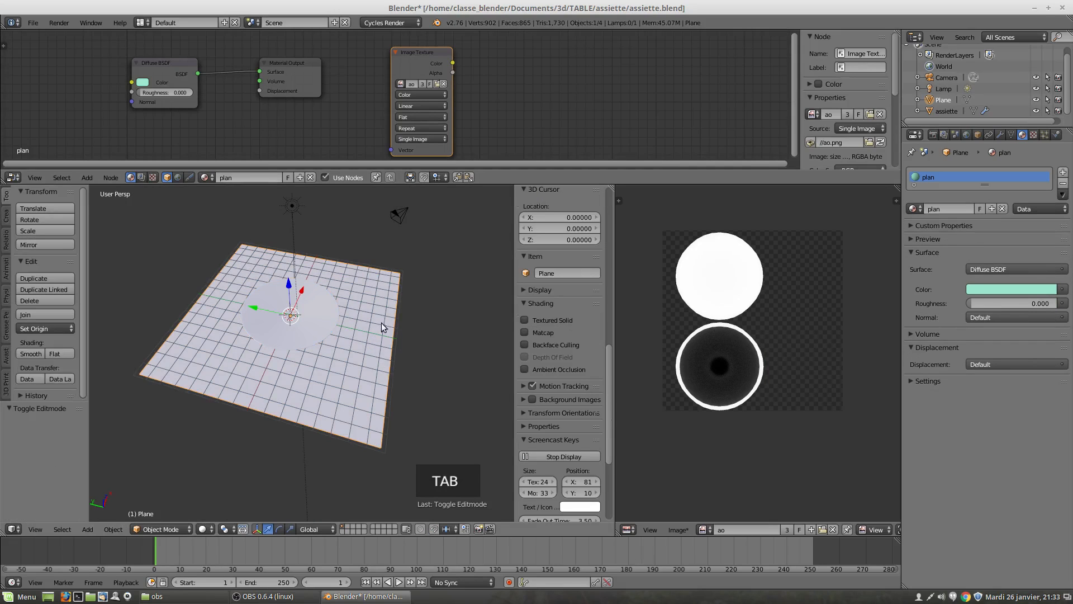
{"action": "right_click", "coordinate": [380, 333]}
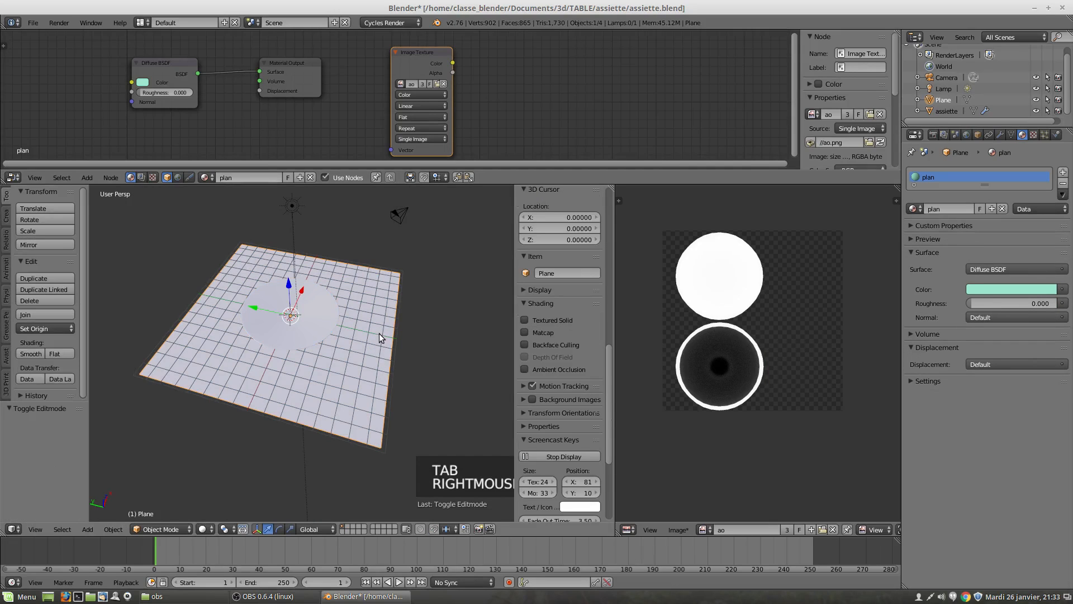
{"action": "left_click", "coordinate": [932, 134]}
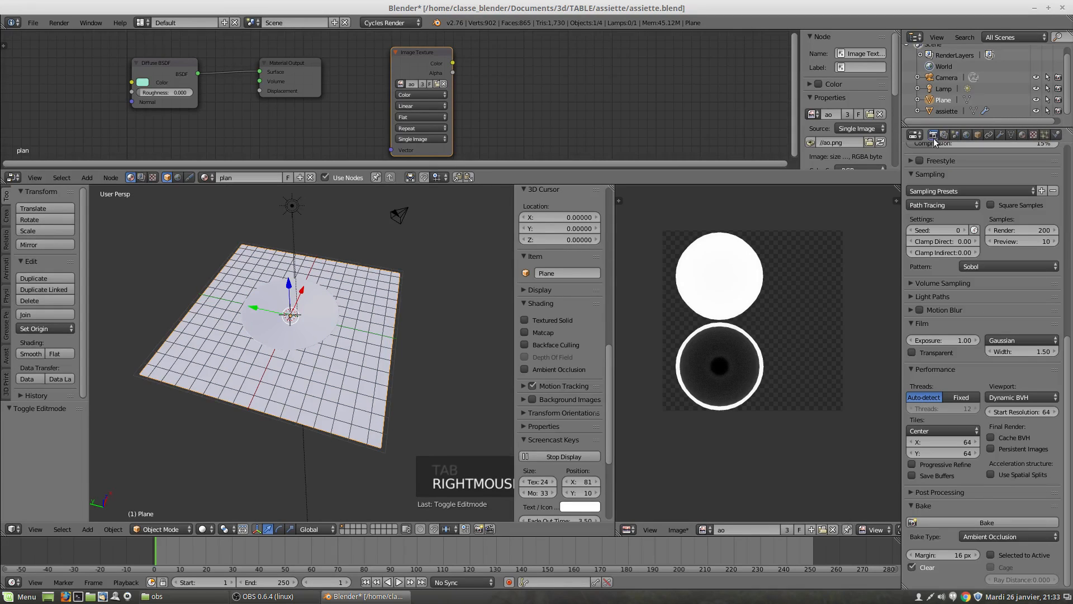
{"action": "left_click", "coordinate": [998, 520]}
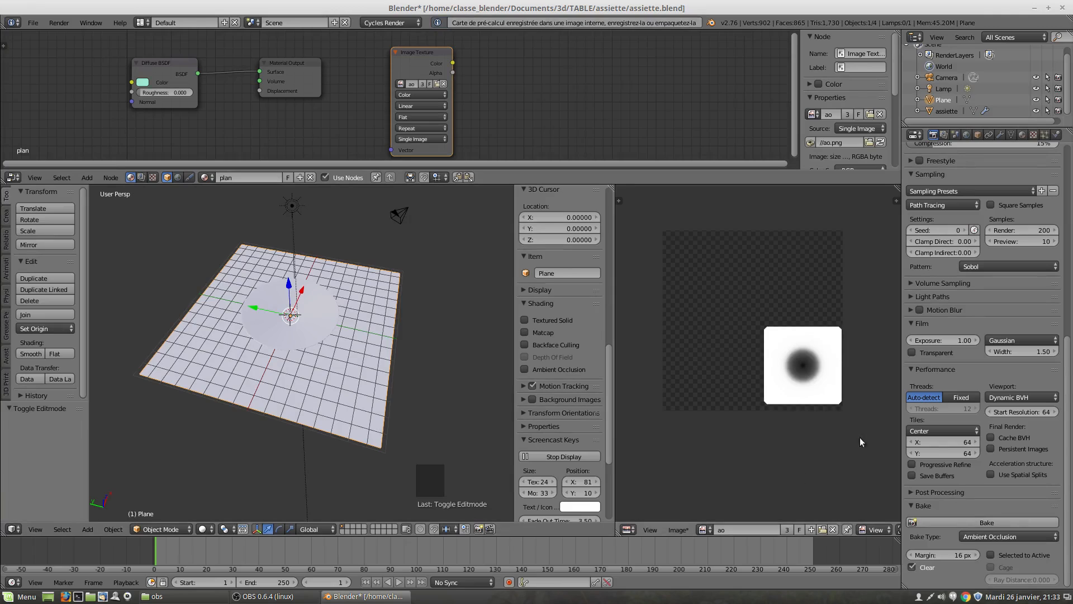
{"action": "scroll", "coordinate": [827, 388], "scroll_direction": "up", "scroll_amount": 3}
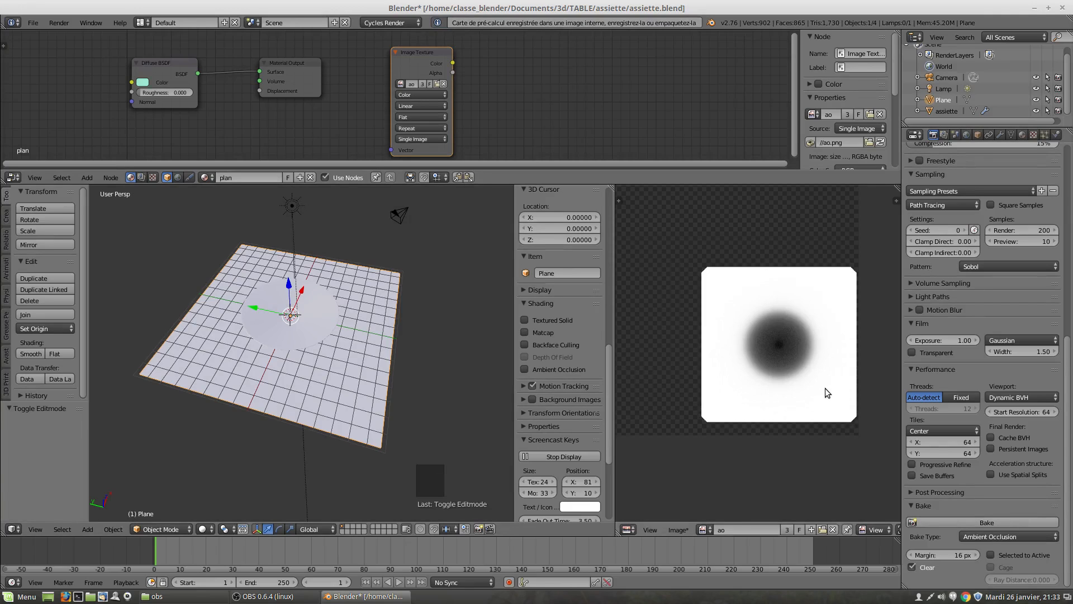
{"action": "scroll", "coordinate": [679, 399], "scroll_direction": "up", "scroll_amount": 2}
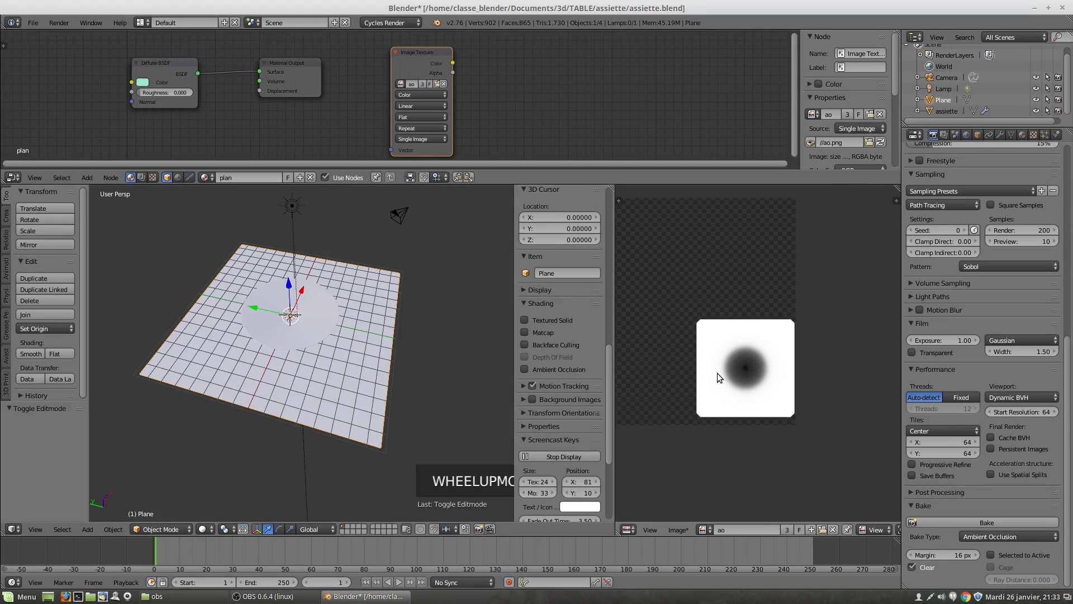
{"action": "middle_click_drag", "start_coordinate": [716, 373], "coordinate": [790, 379]}
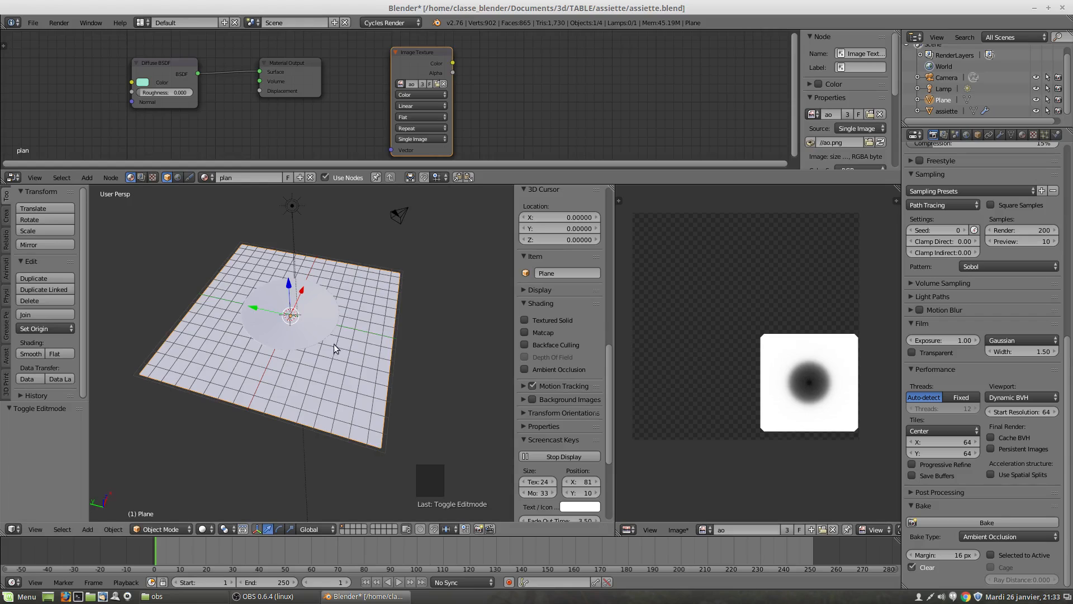
Add the plate to the plane's selection and bake ambient occlusion for both objects into the shared ao image
{"action": "right_click", "coordinate": [327, 324], "text": "shift"}
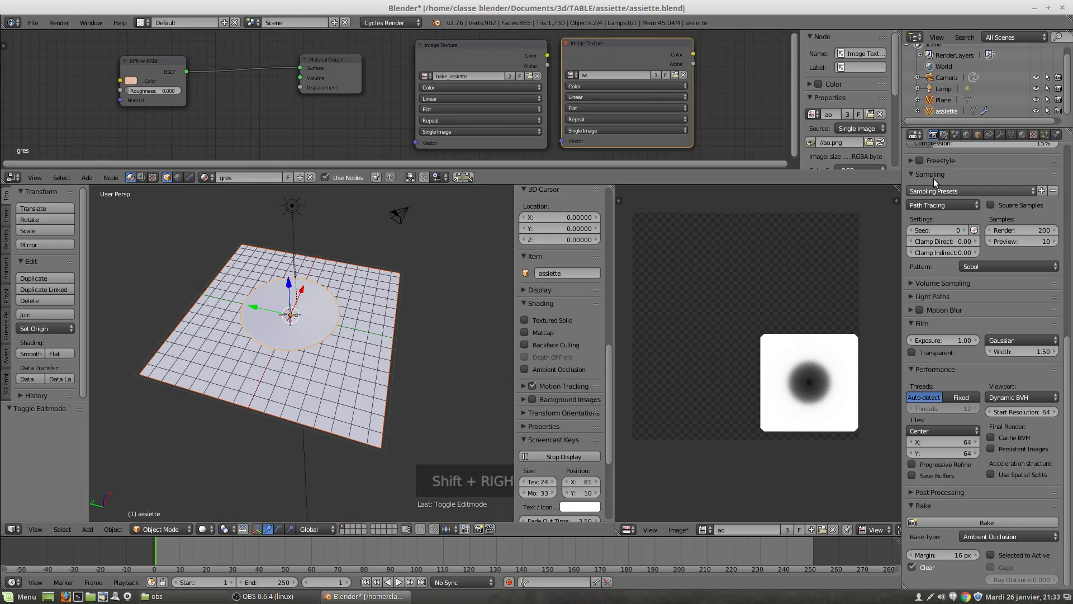
{"action": "left_click", "coordinate": [970, 523]}
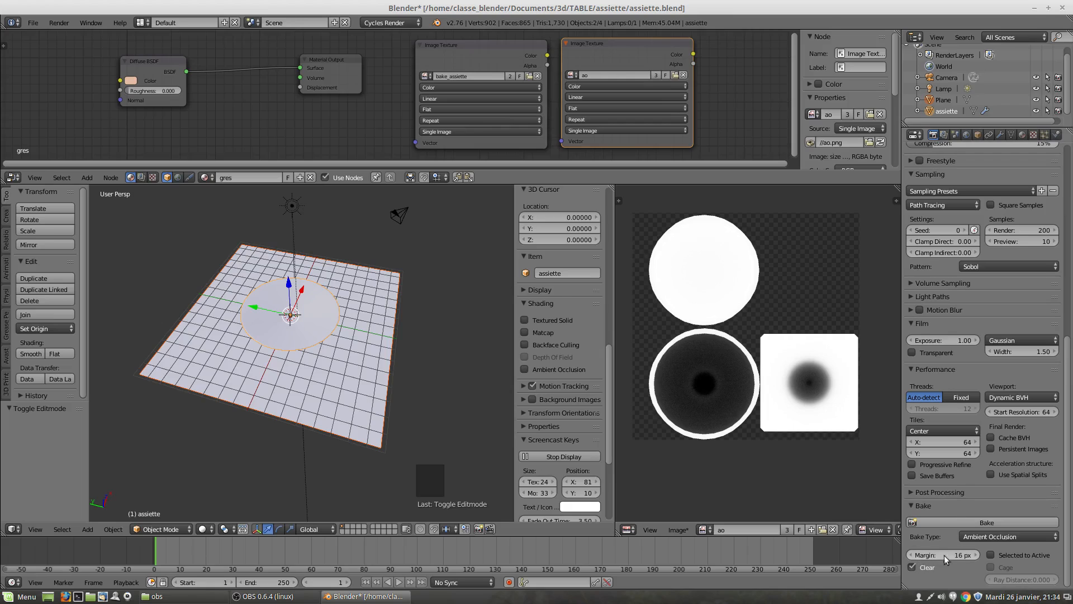
{"action": "scroll", "coordinate": [683, 398], "scroll_direction": "up", "scroll_amount": 4}
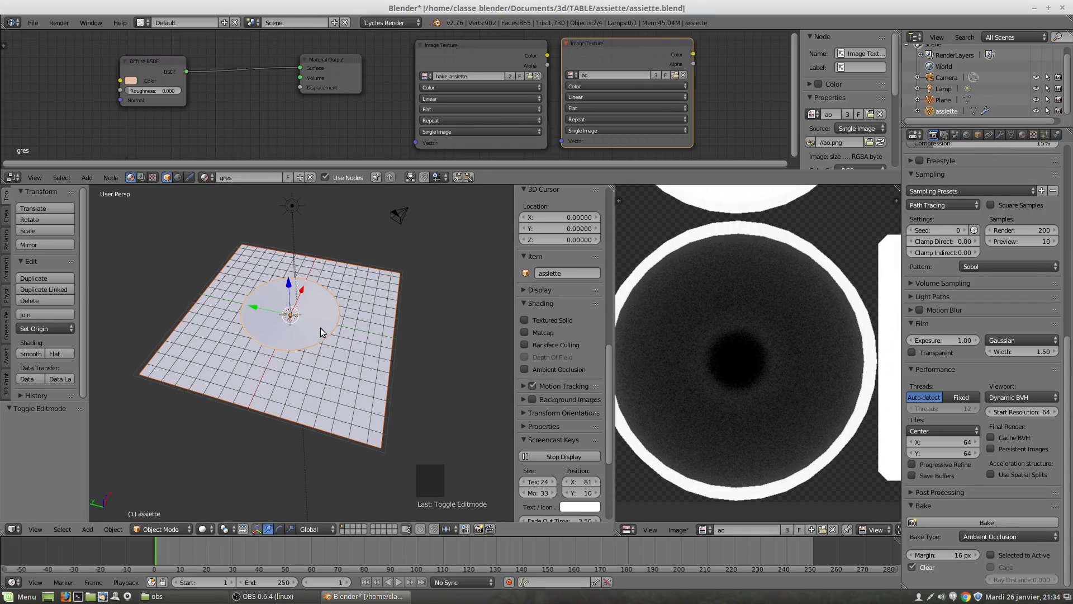
Display the plate's UVs over the ao image and compare their outline with the baked area, returning to Object Mode
{"action": "key", "text": "Tab"}
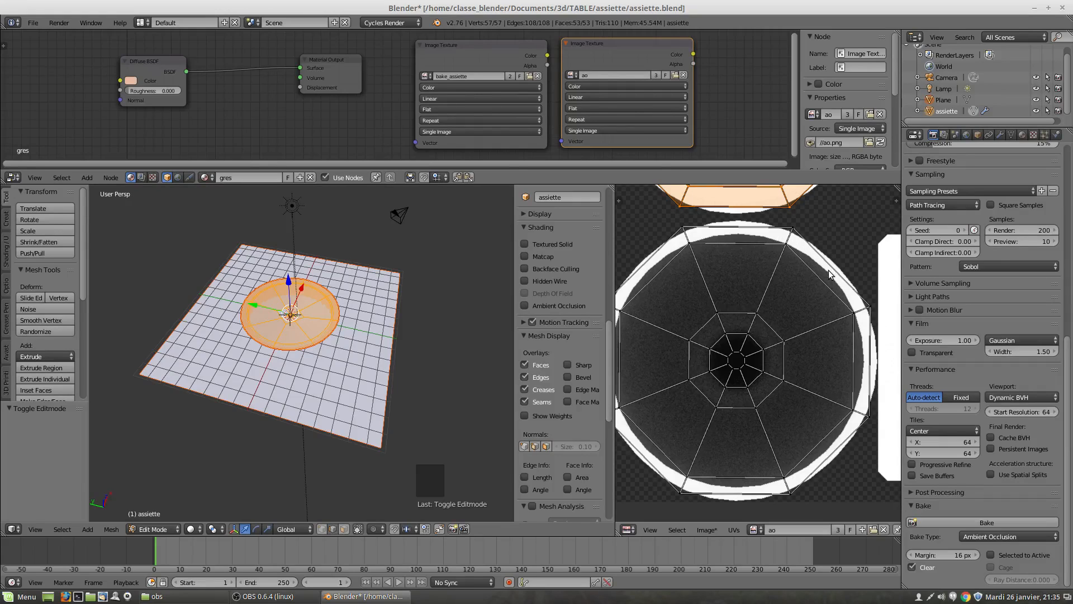
{"action": "scroll", "coordinate": [832, 321], "scroll_direction": "down", "scroll_amount": 3}
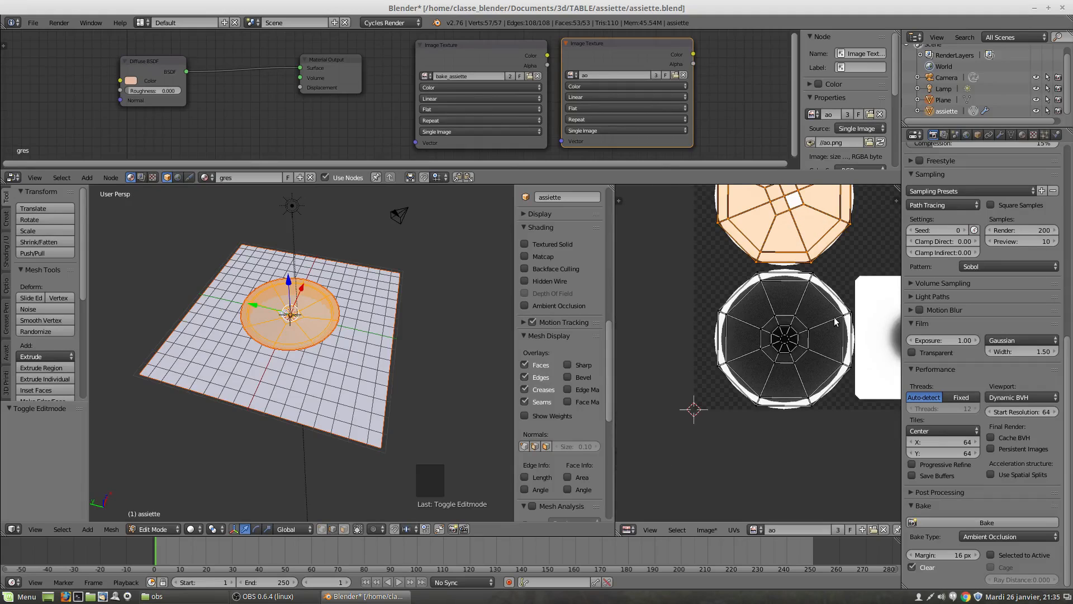
{"action": "middle_click_drag", "start_coordinate": [867, 331], "coordinate": [747, 326], "text": "shift"}
{"action": "key", "text": "Tab"}
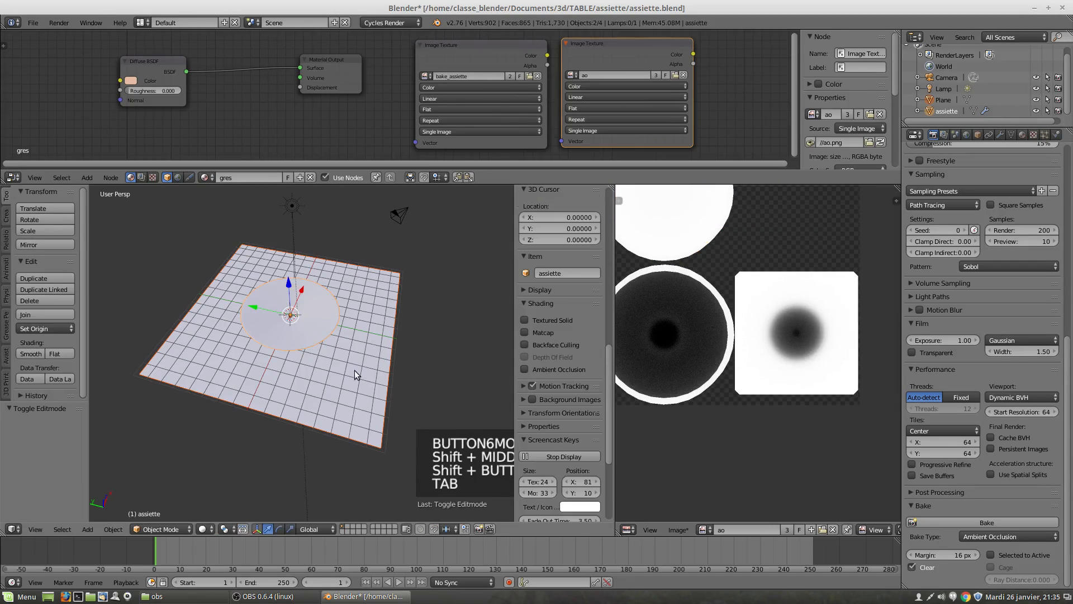
Show the ground plane's UVs over the ao image and examine the bake margin around its square and the gap to the plate's islands
{"action": "right_click", "coordinate": [355, 370]}
{"action": "key", "text": "Tab"}
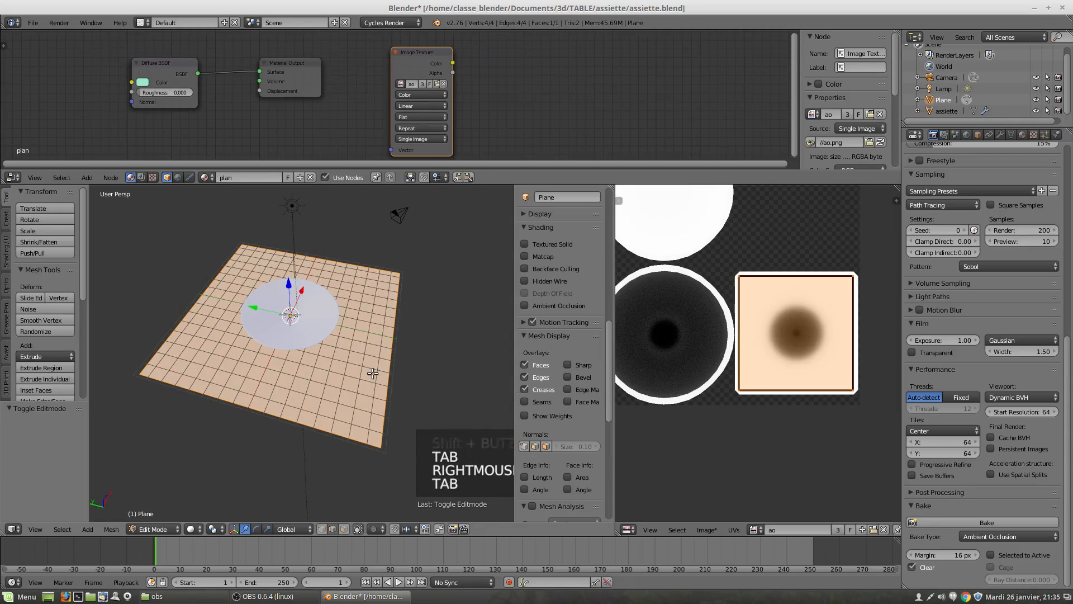
{"action": "scroll", "coordinate": [847, 336], "scroll_direction": "up", "scroll_amount": 3}
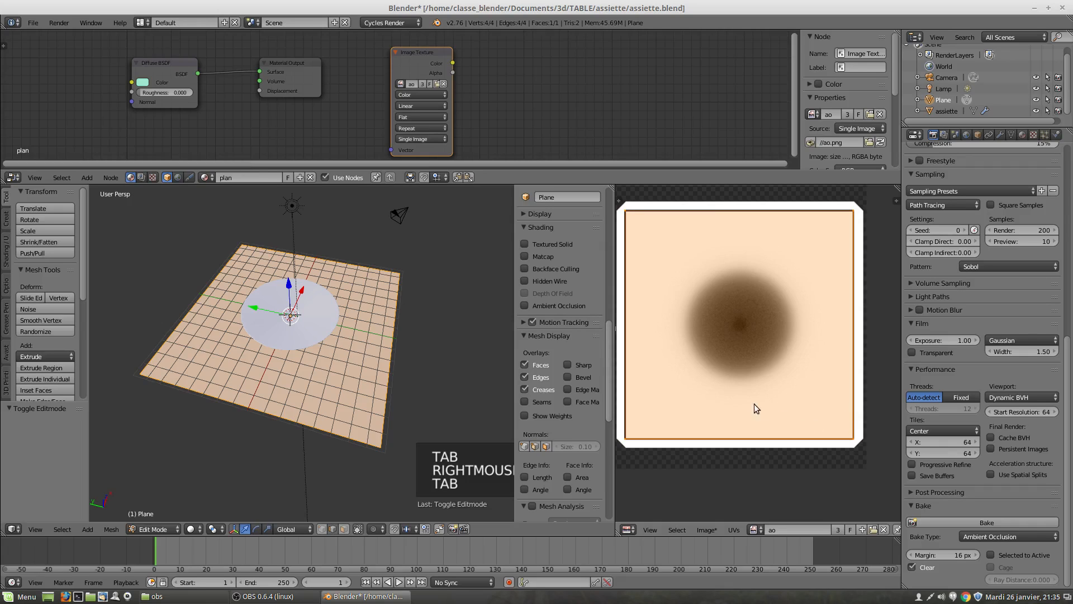
{"action": "middle_click_drag", "start_coordinate": [723, 371], "coordinate": [788, 371]}
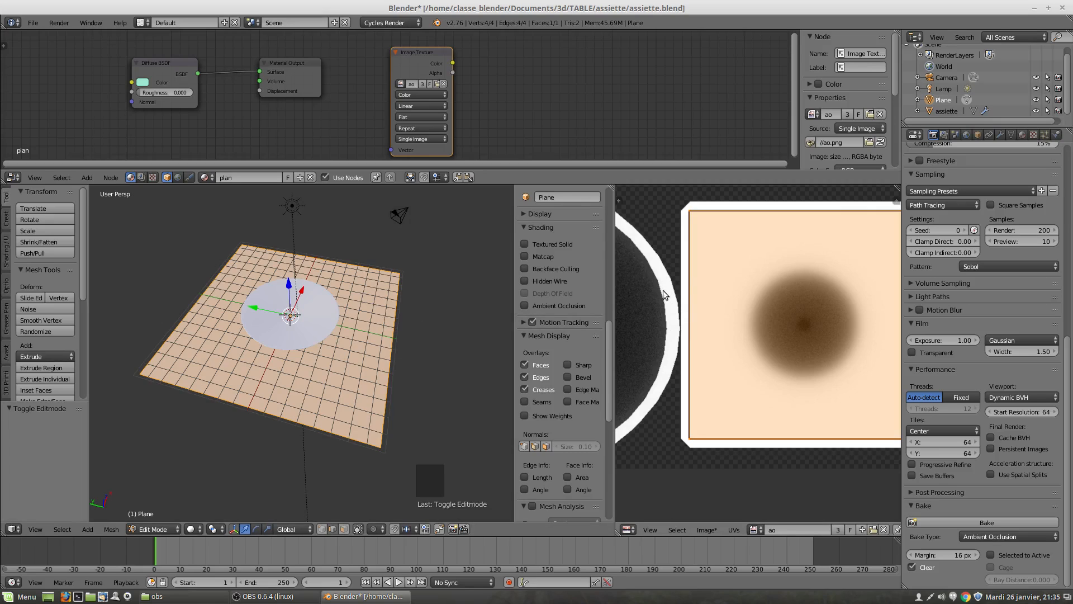
{"action": "scroll", "coordinate": [675, 304], "scroll_direction": "down", "scroll_amount": 2}
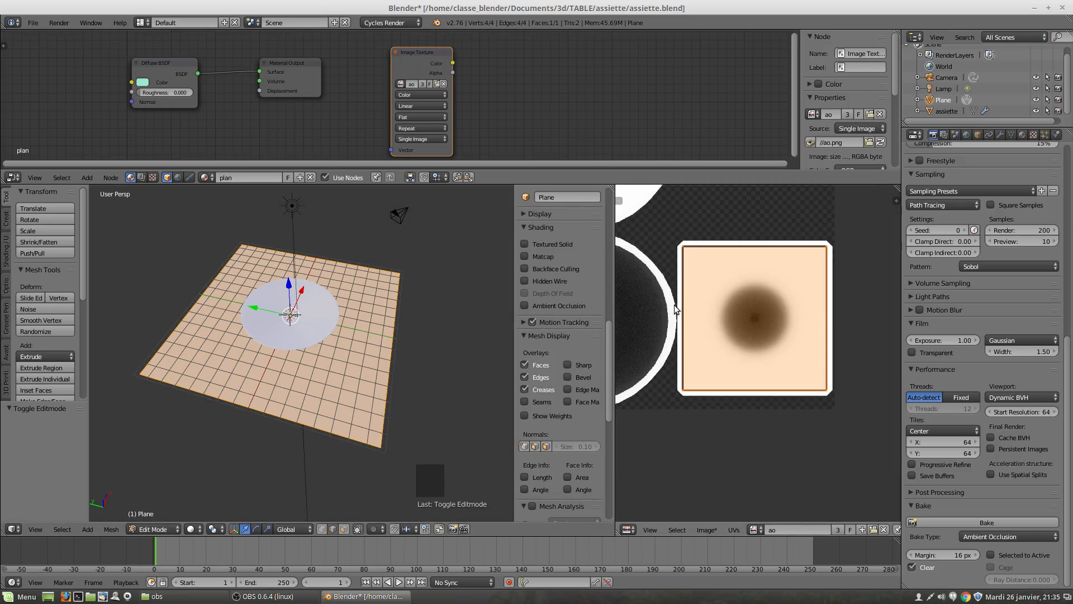
{"action": "scroll", "coordinate": [655, 274], "scroll_direction": "down", "scroll_amount": 2}
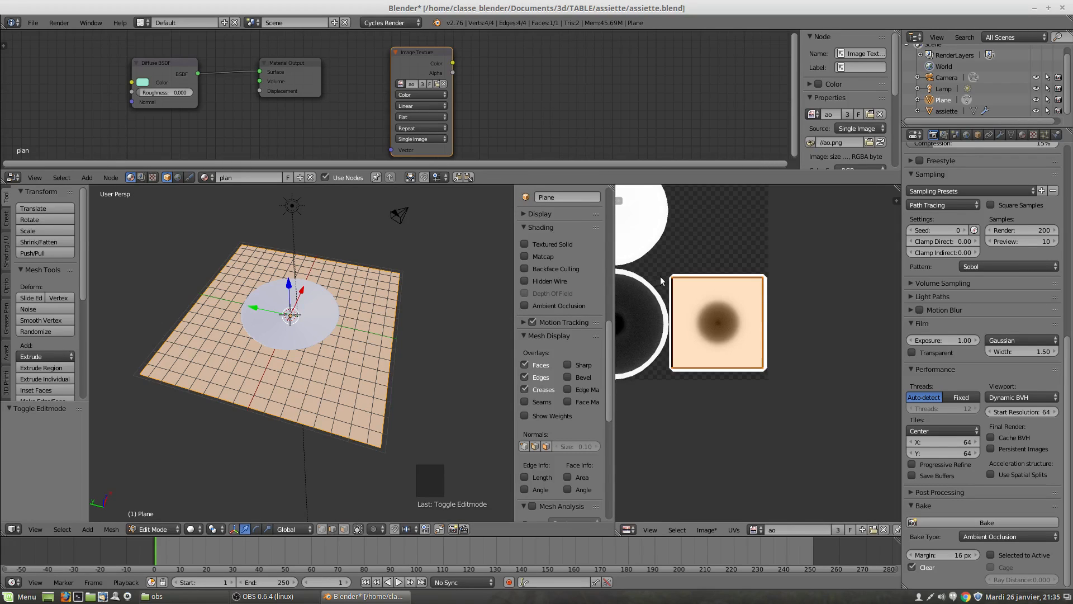
{"action": "middle_click_drag", "start_coordinate": [672, 270], "coordinate": [675, 303]}
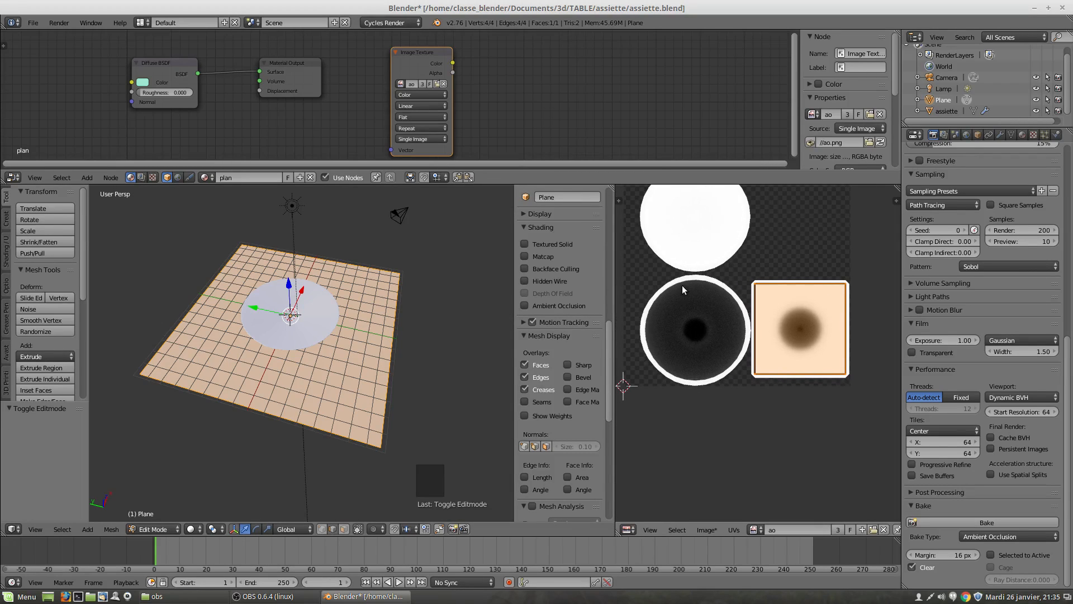
{"action": "scroll", "coordinate": [682, 282], "scroll_direction": "up", "scroll_amount": 3}
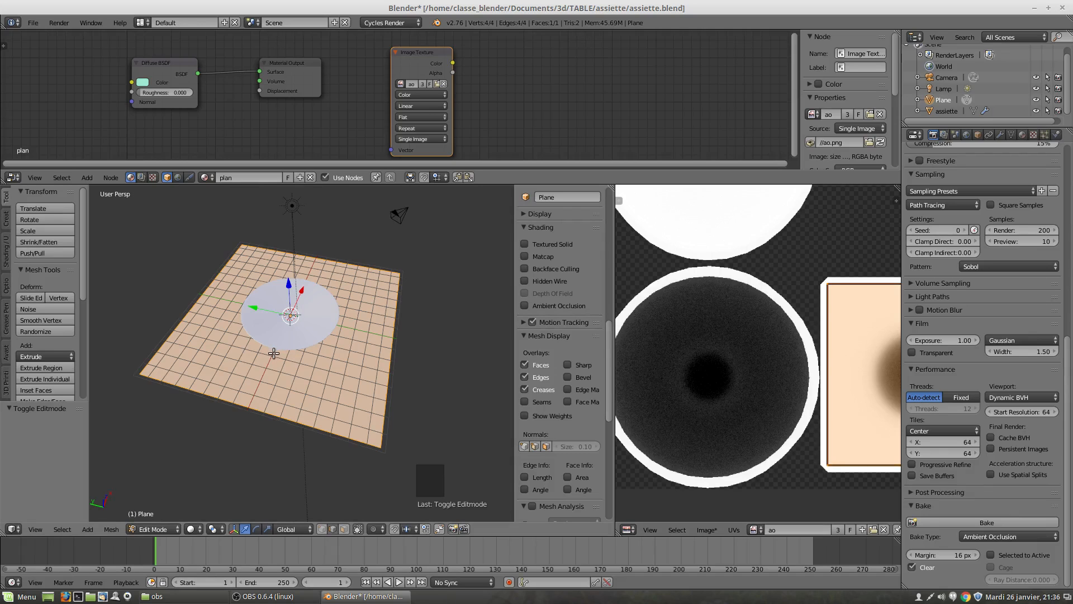
{"action": "scroll", "coordinate": [270, 347], "scroll_direction": "up", "scroll_amount": 2}
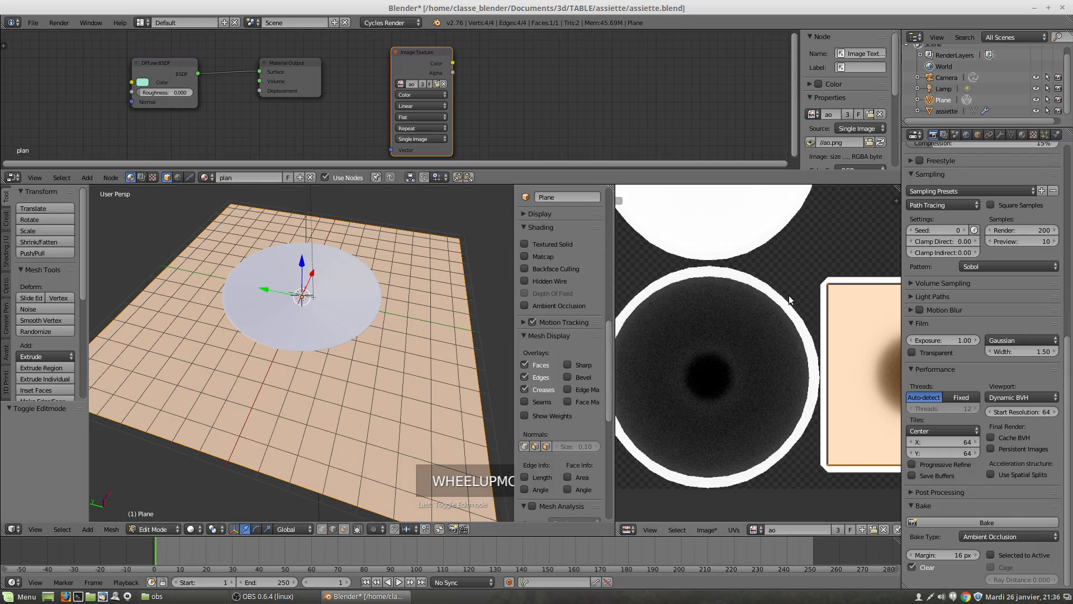
{"action": "scroll", "coordinate": [794, 306], "scroll_direction": "down", "scroll_amount": 2}
{"action": "scroll", "coordinate": [795, 307], "scroll_direction": "down", "scroll_amount": 3}
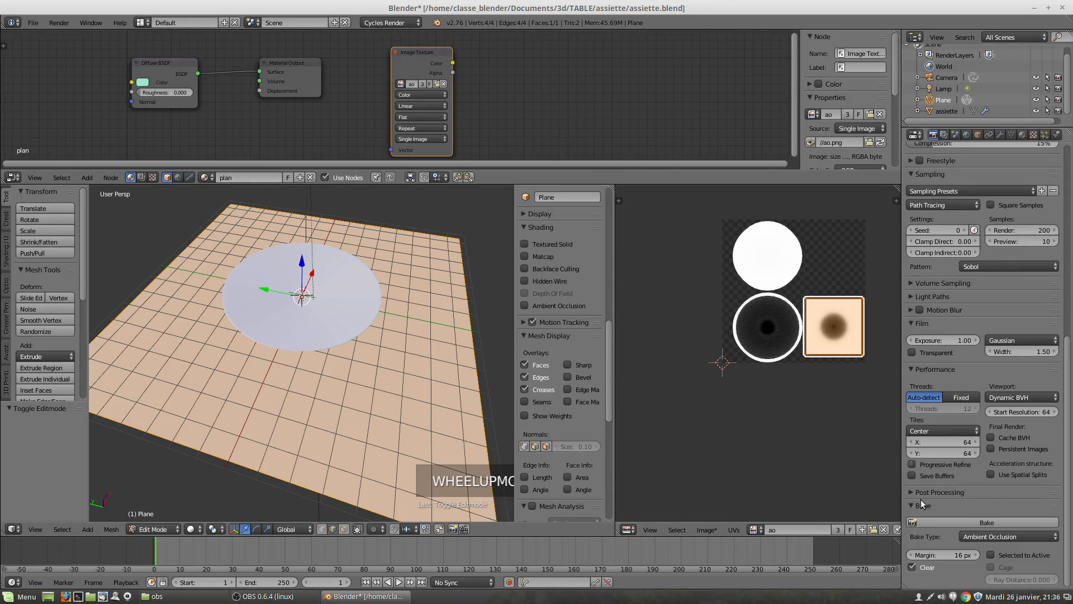
Set the bake margin to 8 px and rebake the ground plane's ambient occlusion
{"action": "left_click", "coordinate": [912, 555]}
{"action": "left_click", "coordinate": [912, 556]}
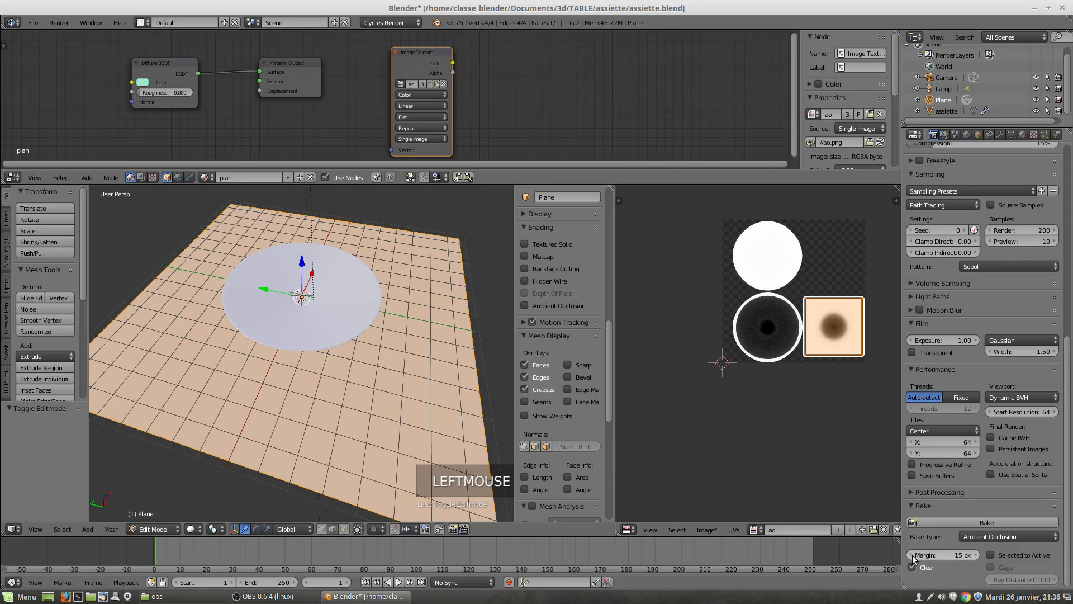
{"action": "left_click", "coordinate": [912, 556]}
{"action": "left_click", "coordinate": [912, 556]}
{"action": "left_click", "coordinate": [912, 555]}
{"action": "left_click", "coordinate": [912, 556]}
{"action": "left_click", "coordinate": [912, 556]}
{"action": "left_click", "coordinate": [912, 556]}
{"action": "left_click", "coordinate": [997, 522]}
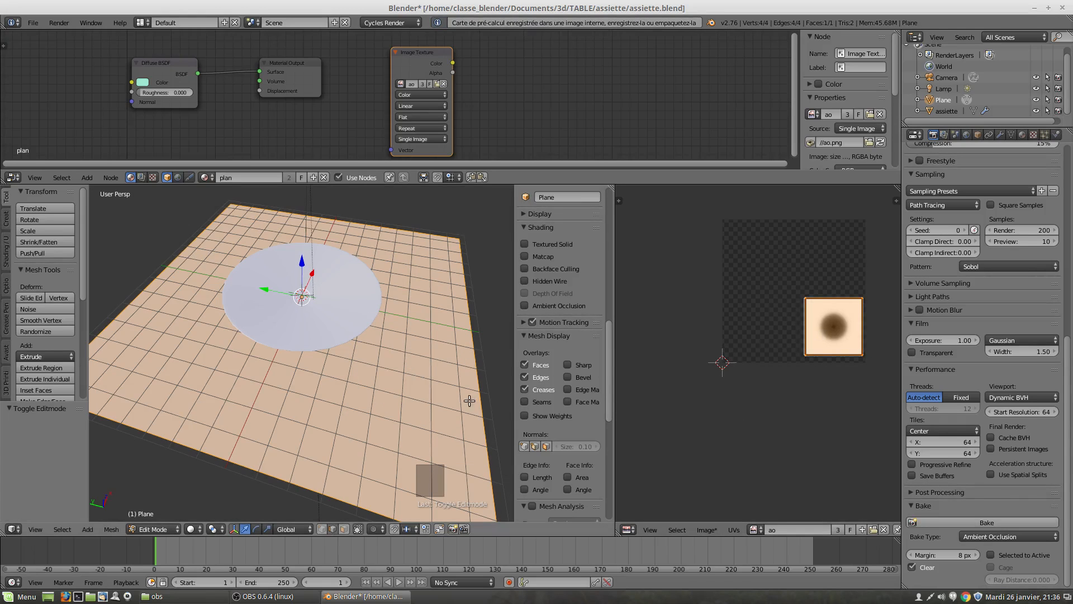
Select both the ground plane and the plate in Object Mode and rebake their ambient occlusion into the shared ao image
{"action": "key", "text": "Tab"}
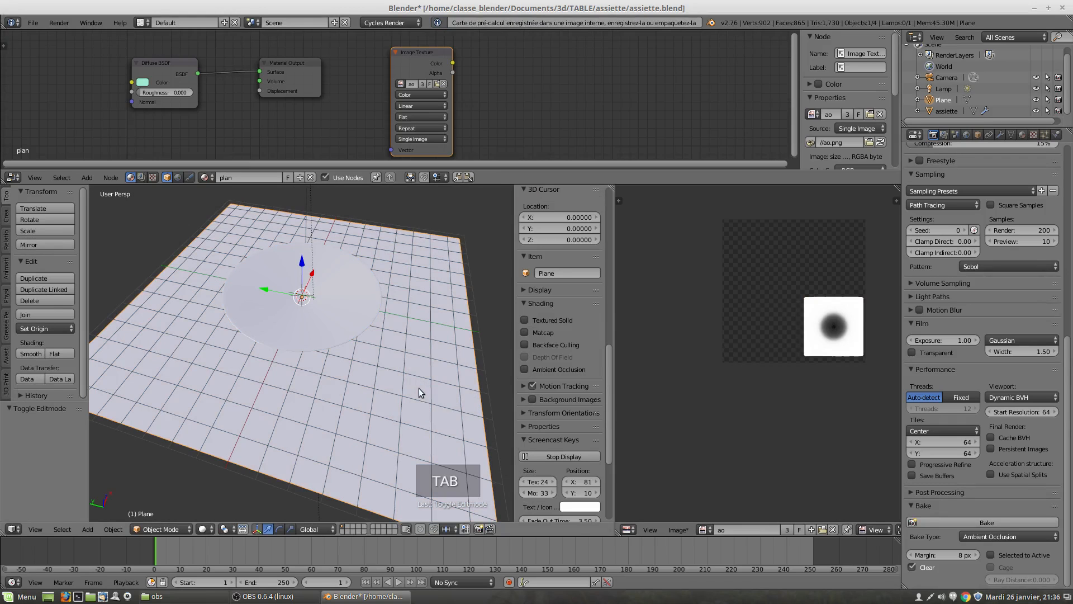
{"action": "right_click", "coordinate": [415, 385]}
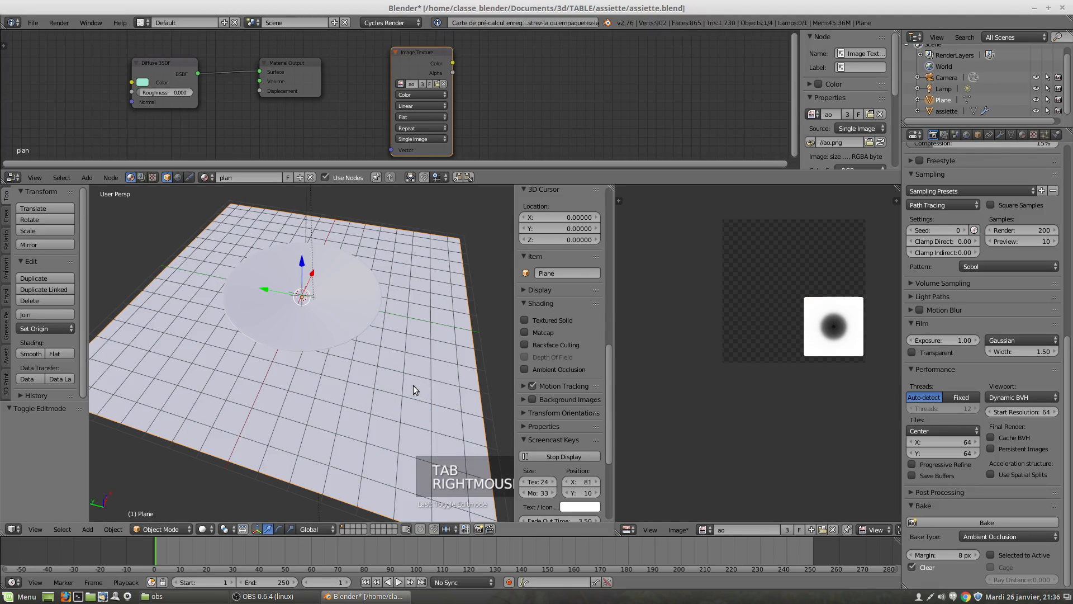
{"action": "right_click", "coordinate": [346, 314], "text": "shift"}
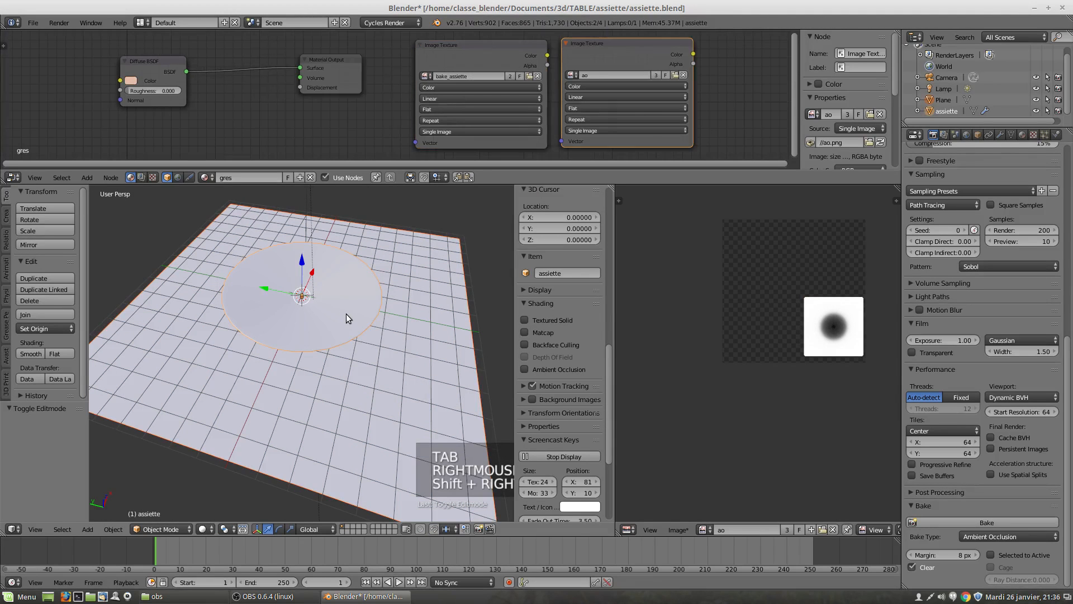
{"action": "left_click", "coordinate": [985, 522]}
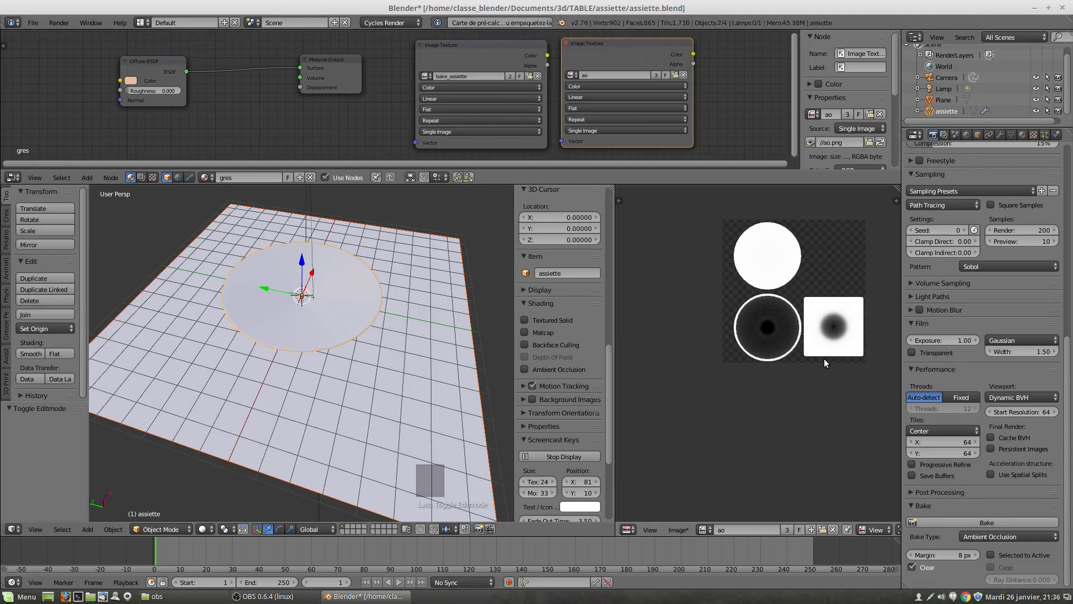
{"action": "scroll", "coordinate": [825, 354], "scroll_direction": "up", "scroll_amount": 3}
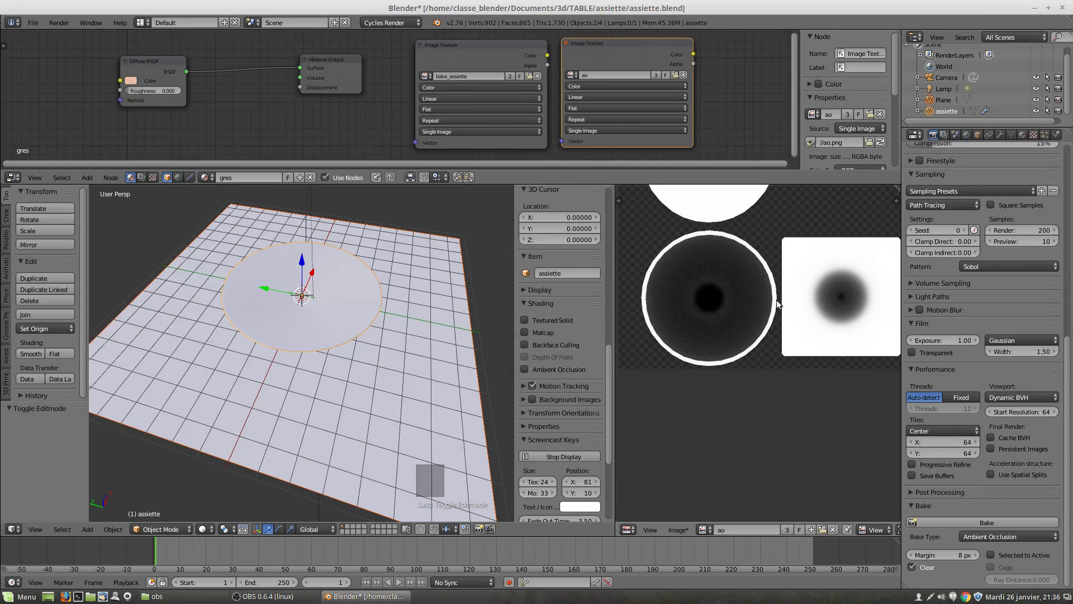
{"action": "scroll", "coordinate": [768, 326], "scroll_direction": "down", "scroll_amount": 3}
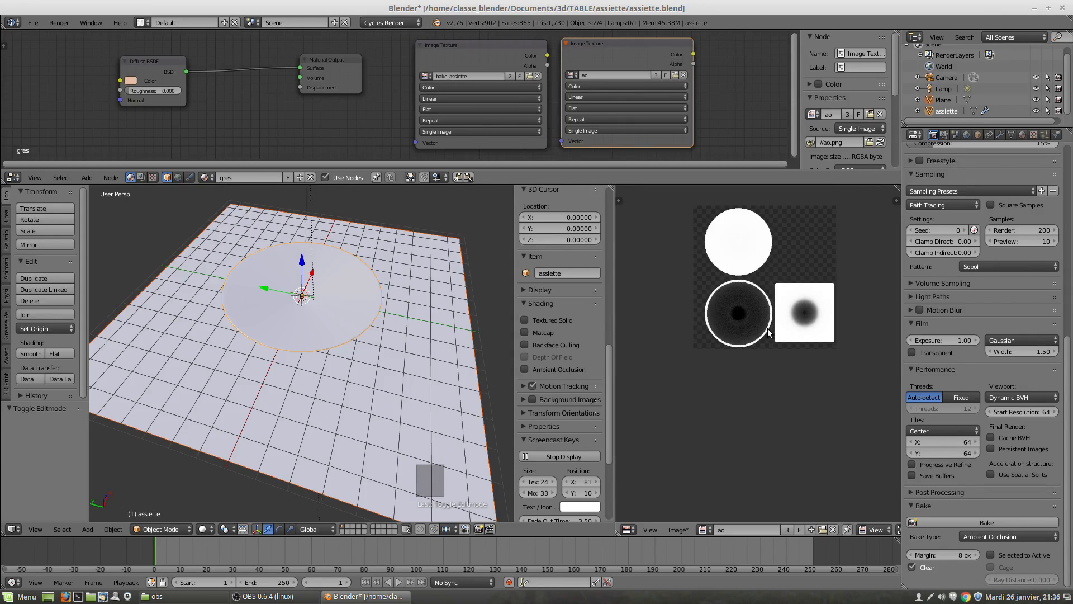